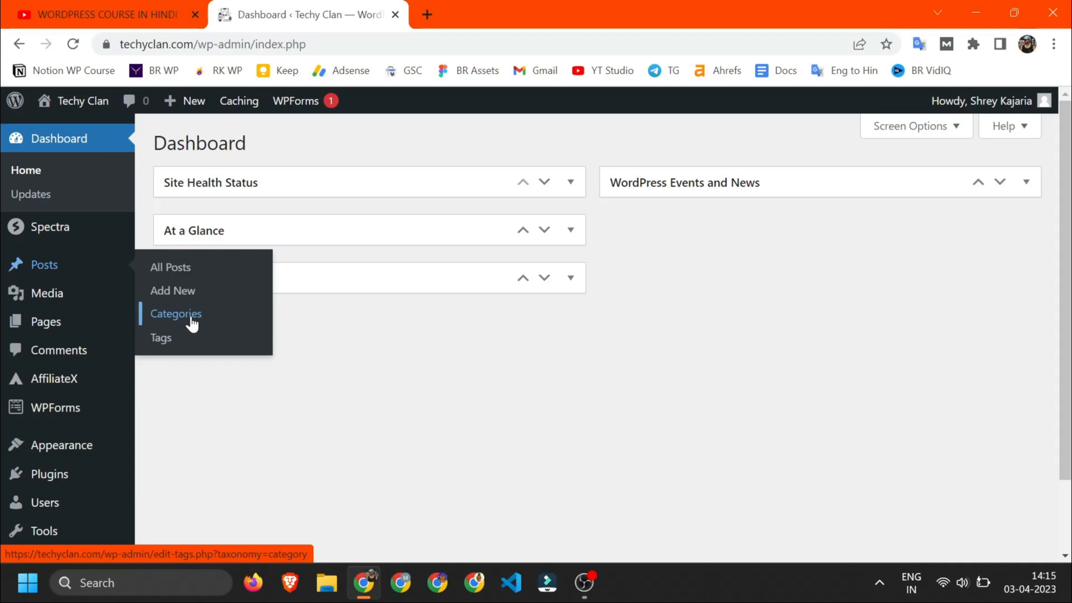
Step: Browse the videos in the WordPress course playlist on YouTube and the shared hosting plans on the Bluehost site
click(125, 3)
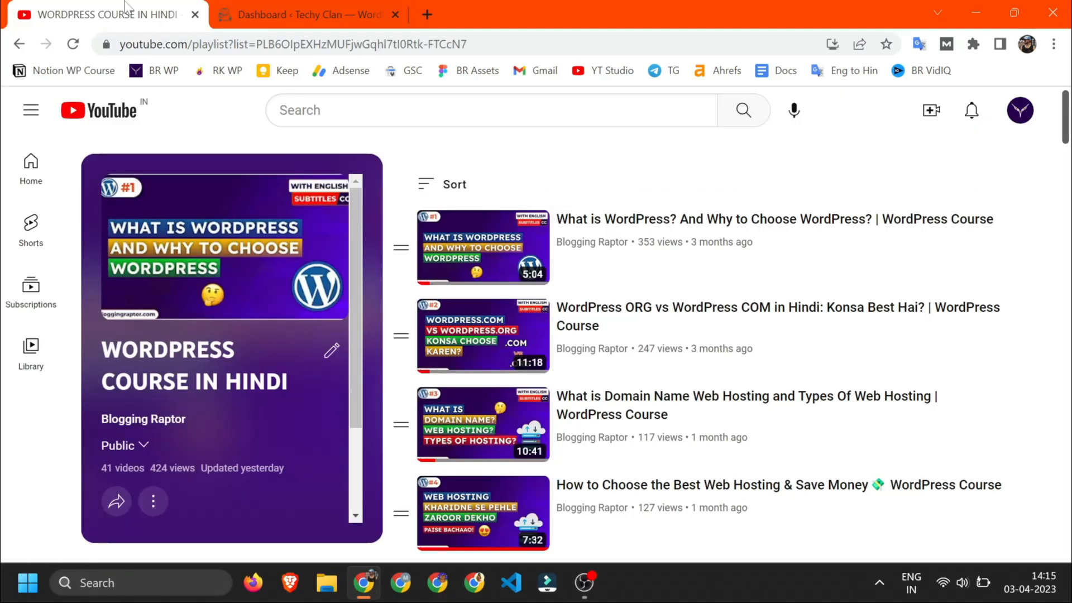
scroll(564, 243, down, 20)
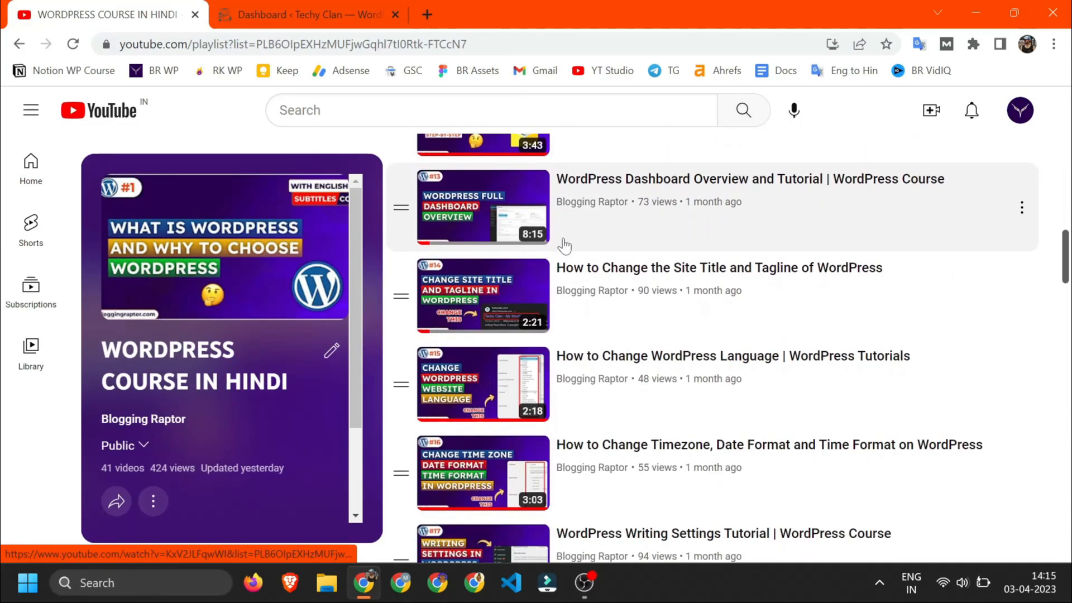
scroll(564, 244, down, 13)
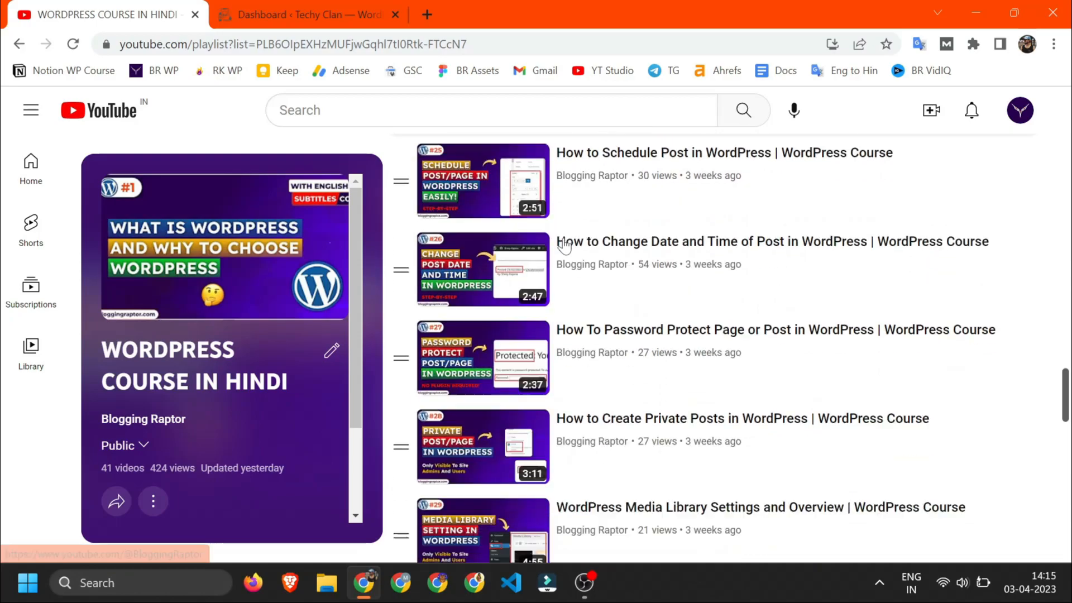
scroll(564, 244, up, 6)
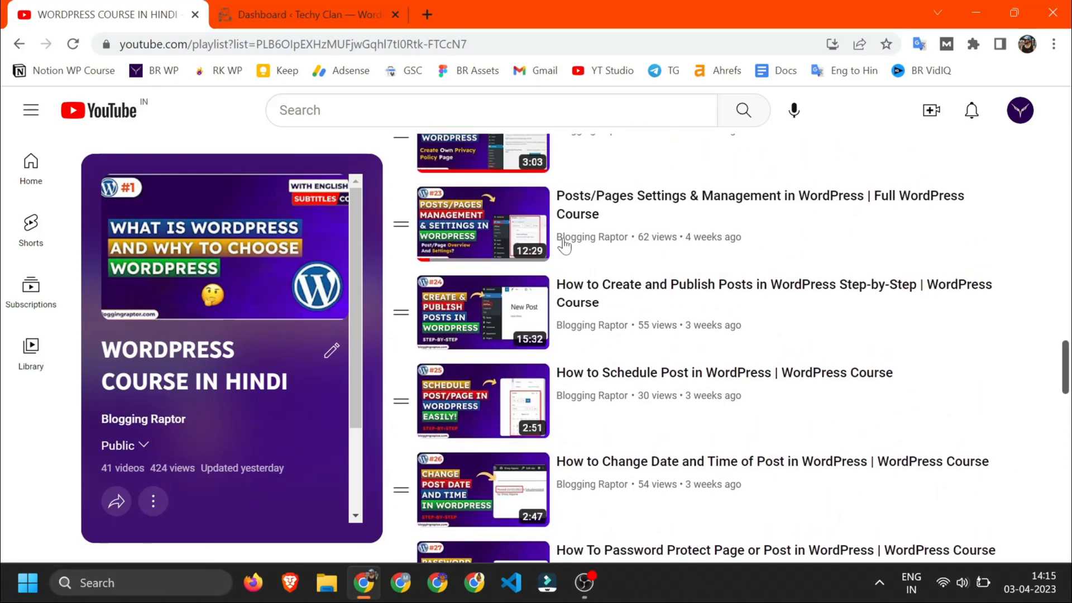
scroll(564, 243, up, 20)
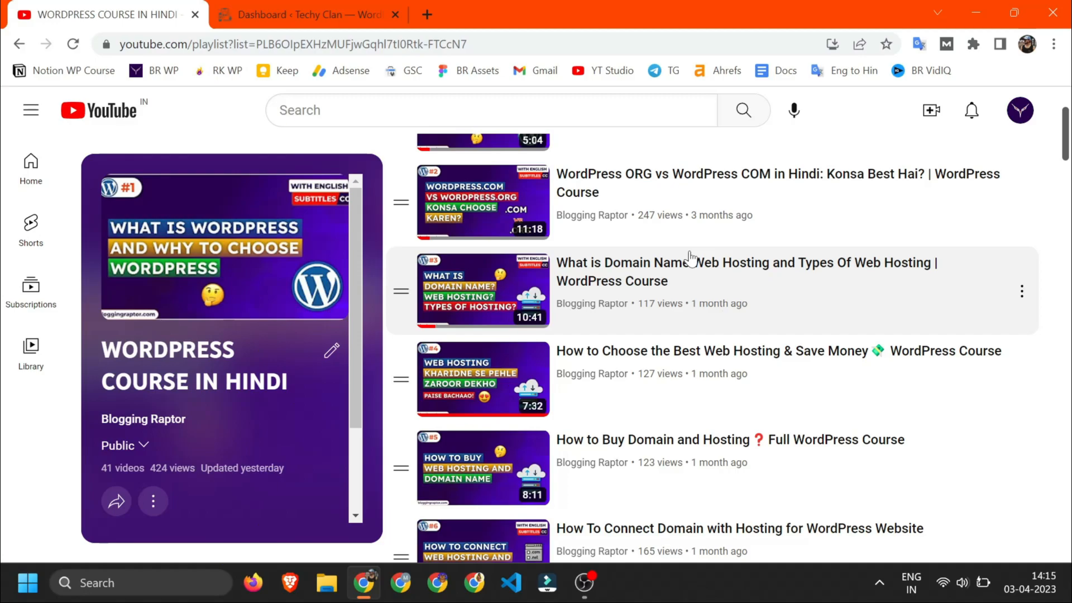
scroll(691, 258, up, 3)
scroll(691, 259, down, 15)
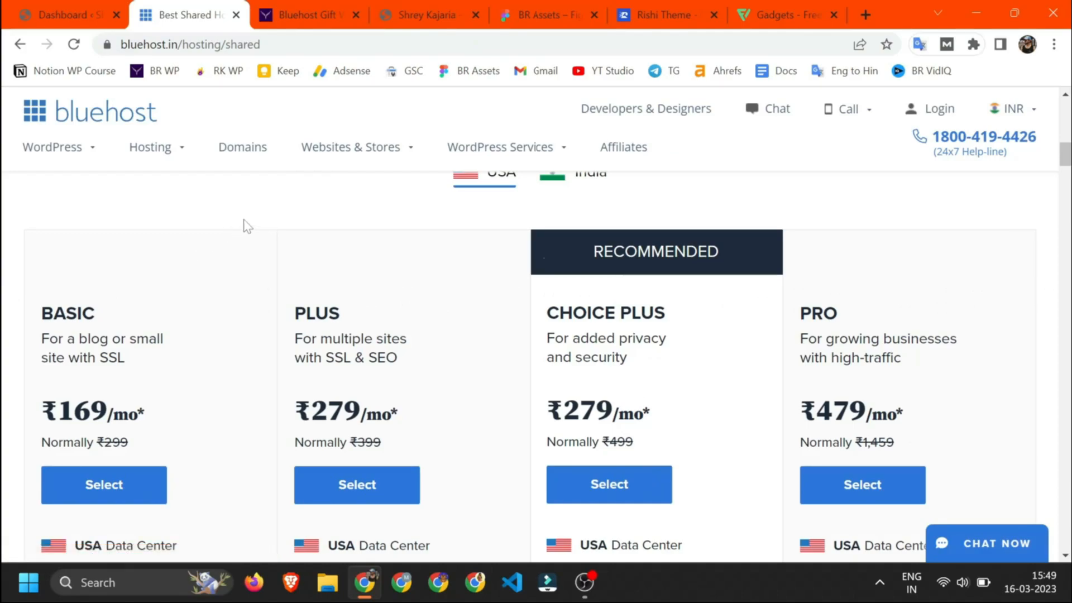
scroll(530, 366, down, 1)
scroll(530, 366, down, 1)
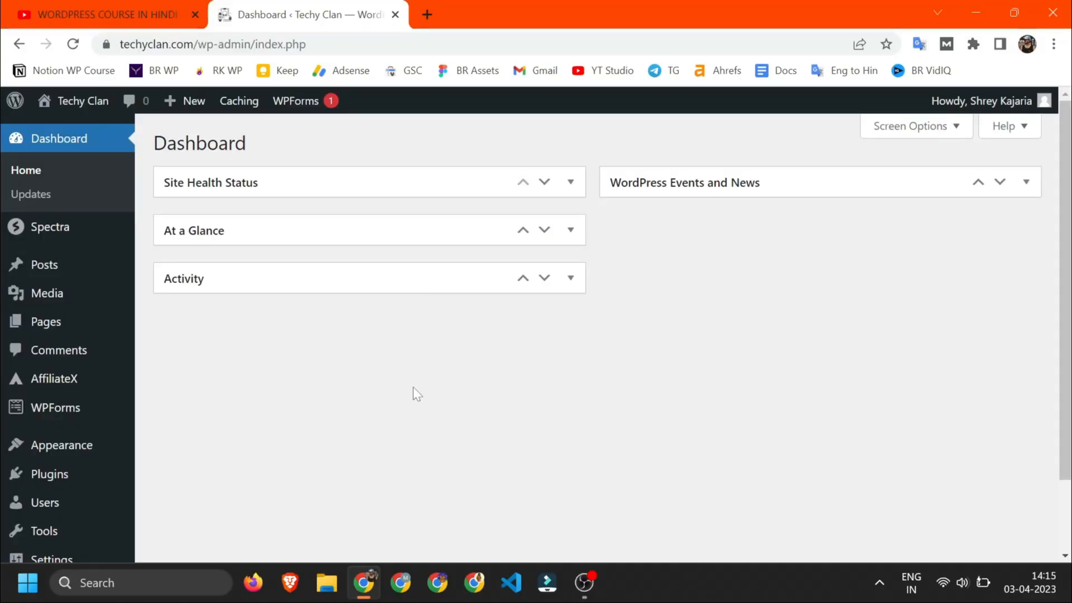
Step: Open the site's list of all posts in a separate tab and examine the posts' categories and the category filter
mouse_move(51, 272)
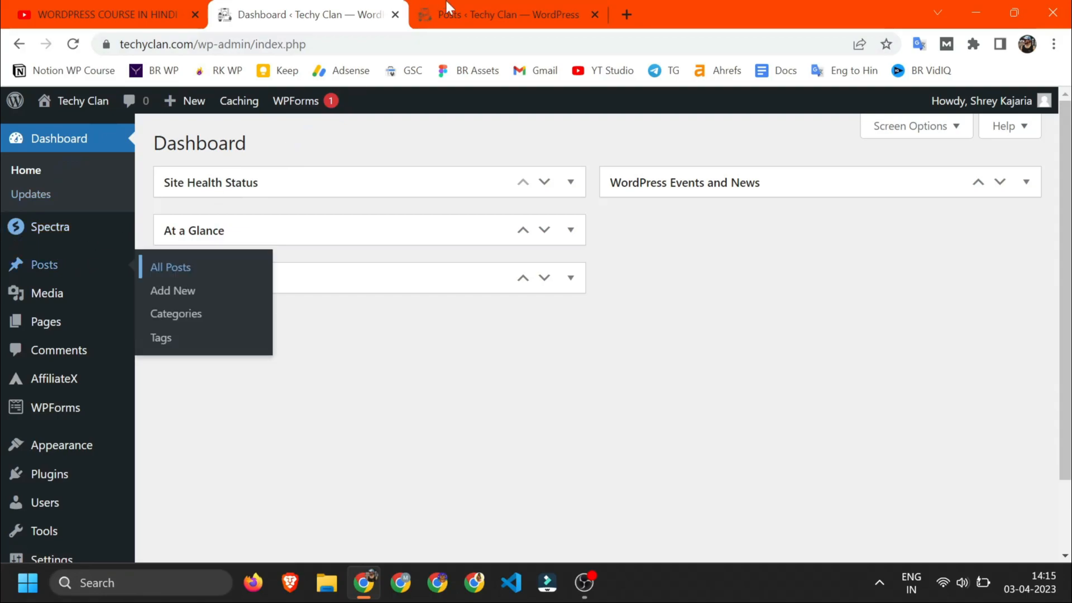
click(470, 22)
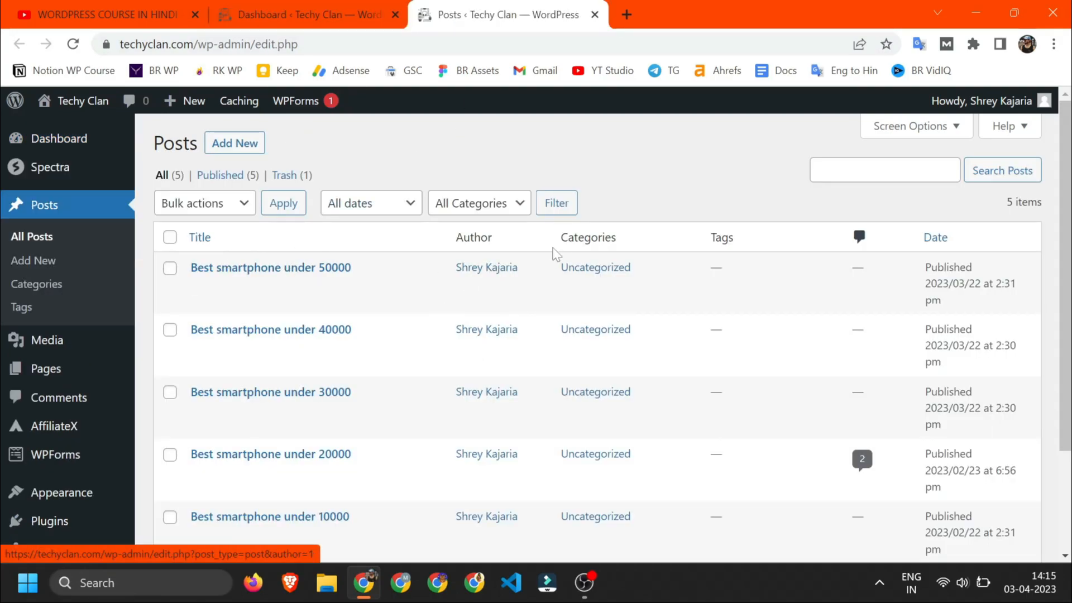
scroll(618, 440, down, 2)
scroll(618, 441, up, 2)
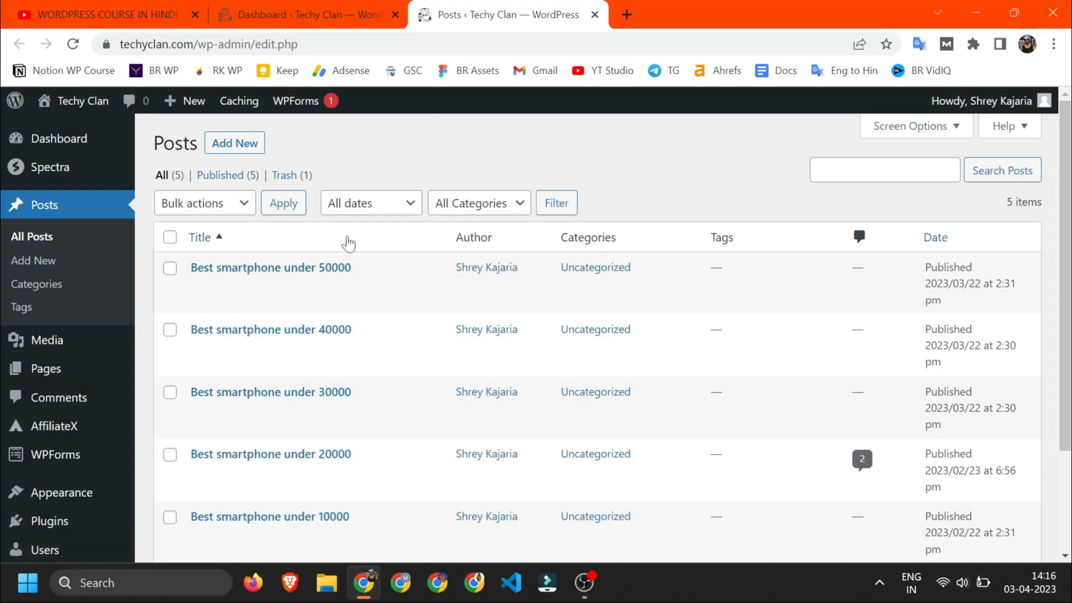
click(494, 204)
click(704, 197)
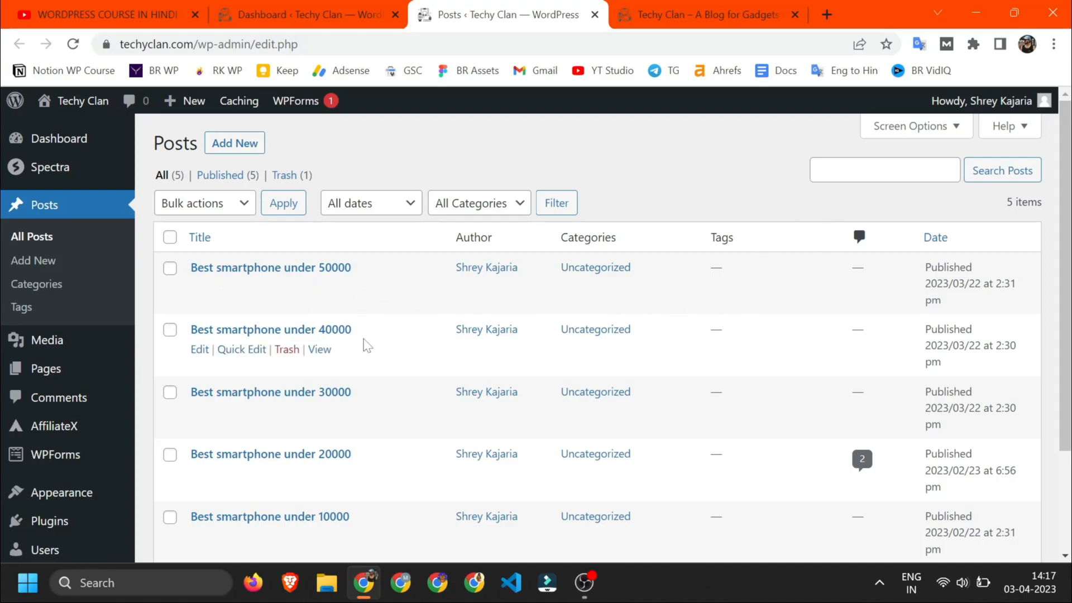
Step: Compare the Techy Clan homepage and its navigation menu with the list of all posts in the admin area
click(722, 15)
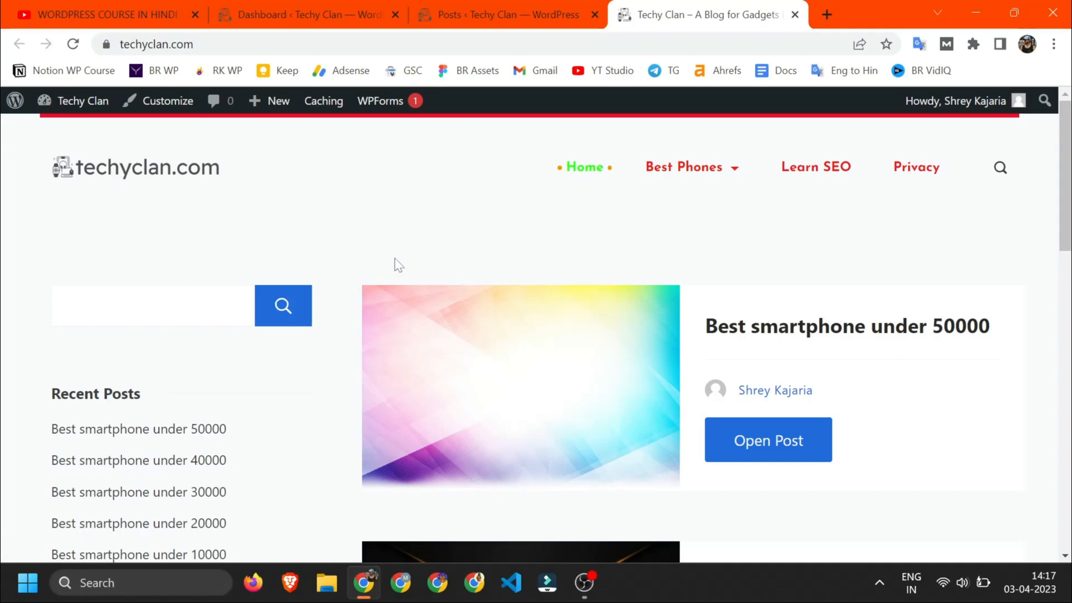
click(361, 8)
click(580, 8)
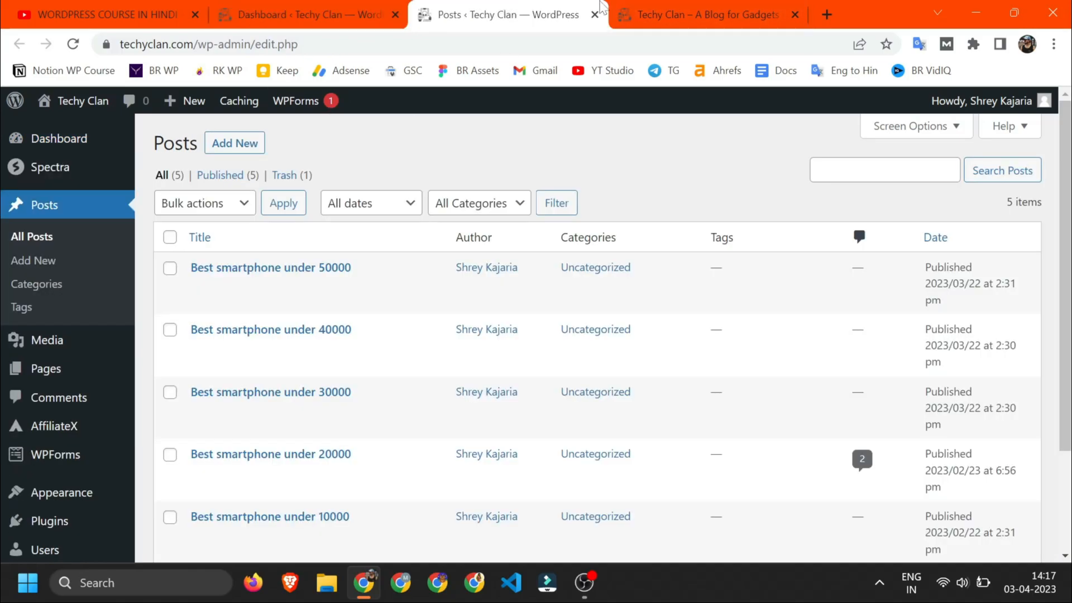
click(636, 11)
mouse_move(686, 170)
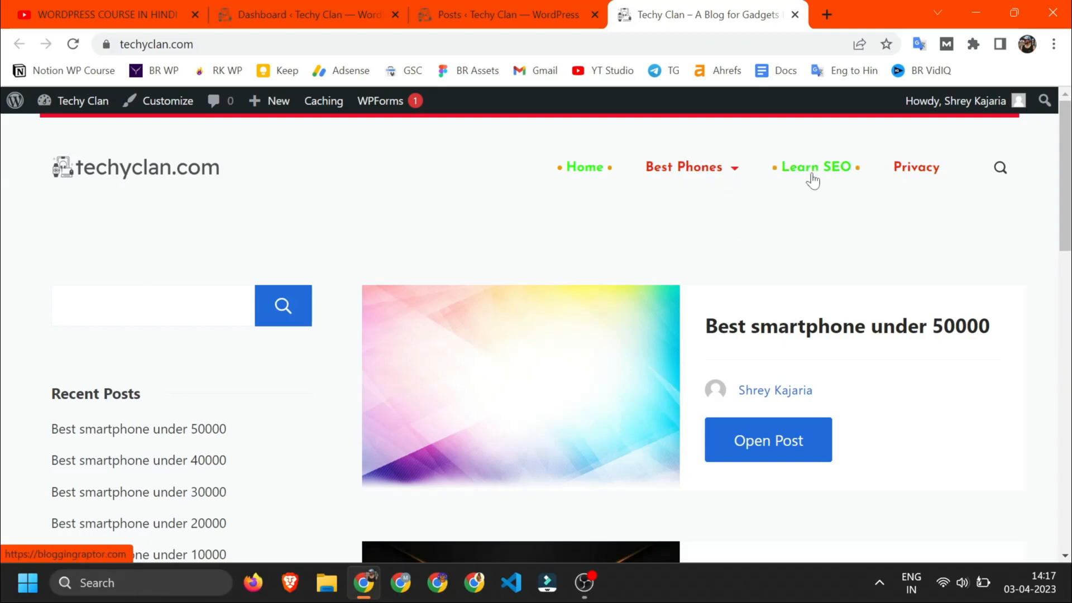
key(ctrl+shift+Tab)
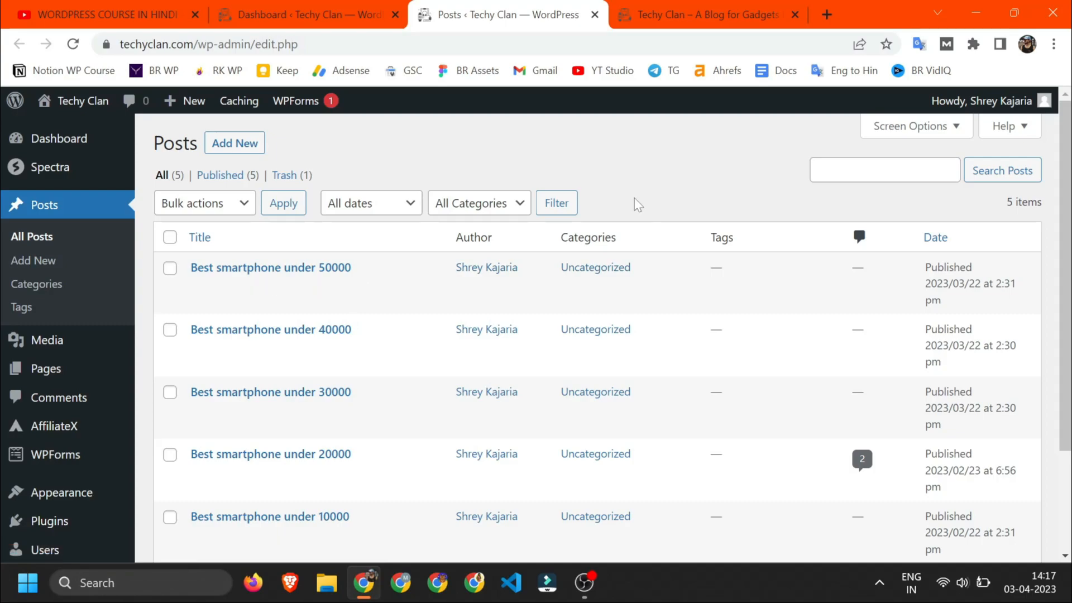
key(ctrl+Tab)
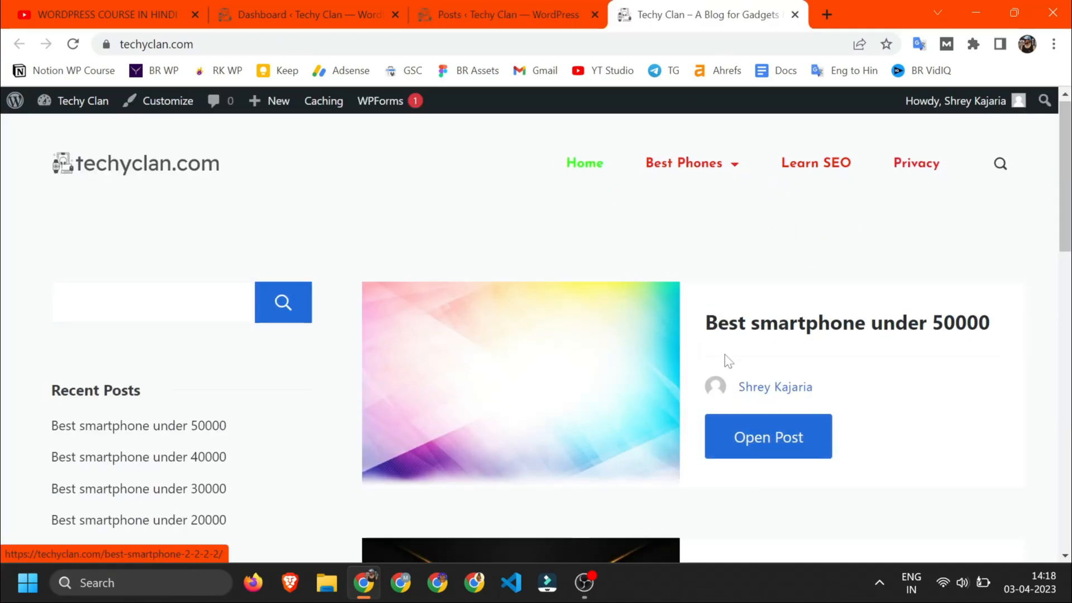
click(232, 4)
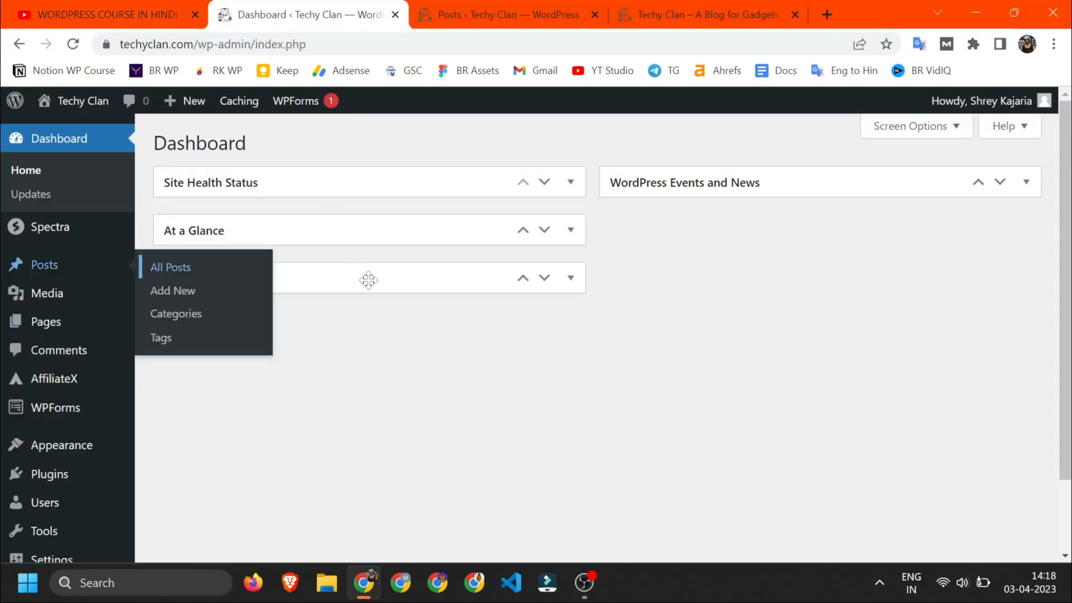
click(416, 9)
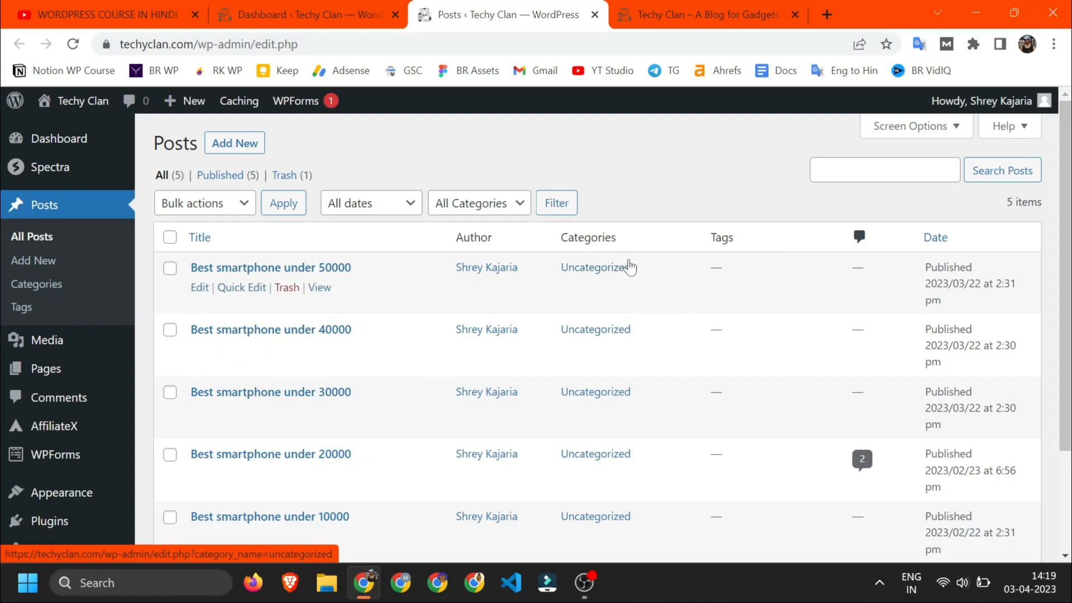
Step: Open the Categories management page for posts from the WordPress dashboard
key(ctrl+shift+Tab)
mouse_move(41, 268)
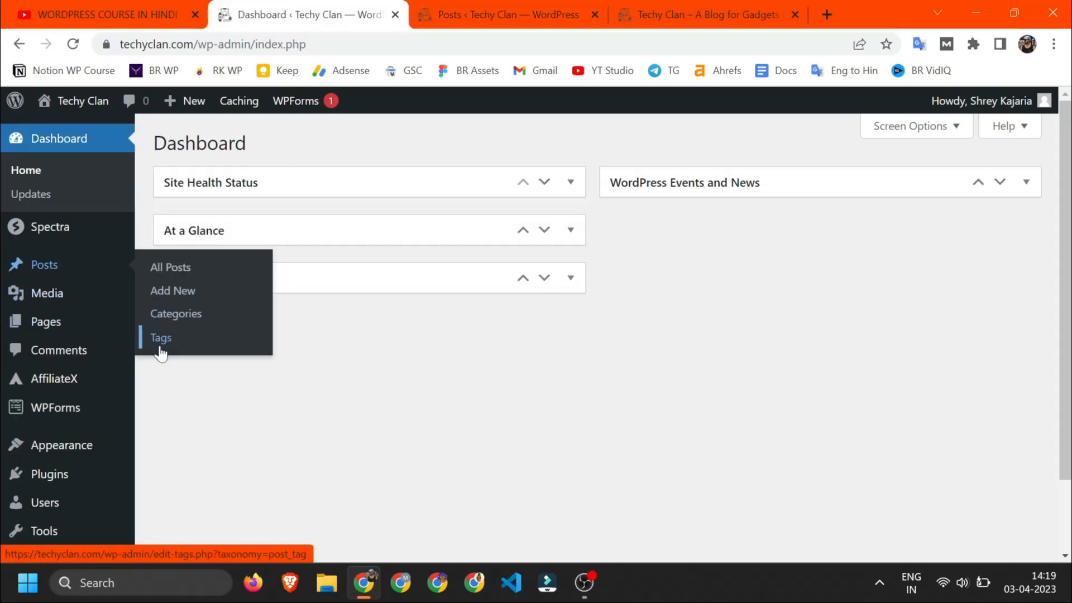
click(176, 316)
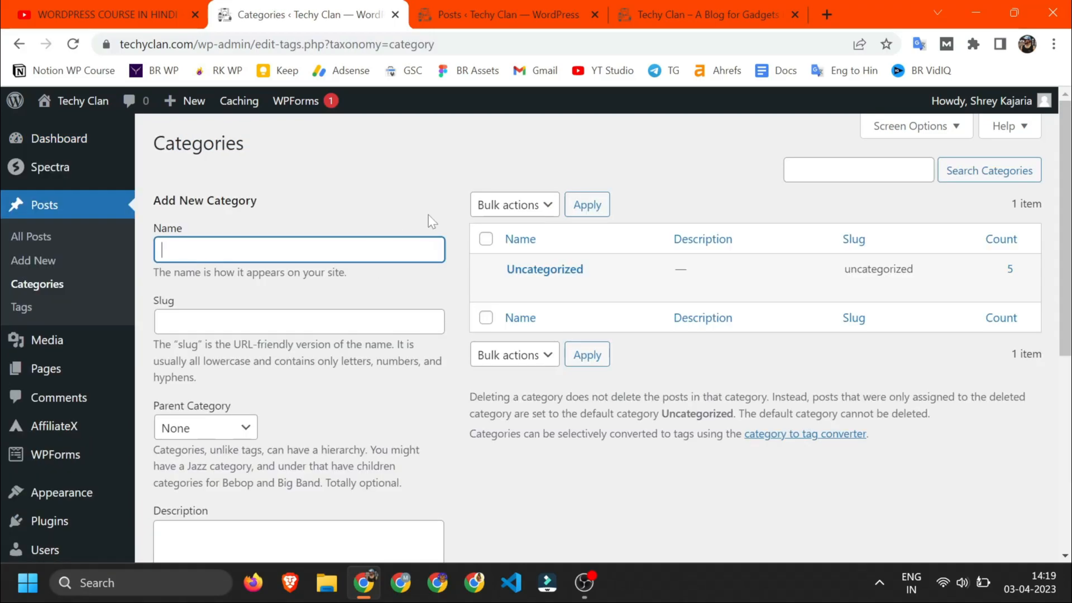
Step: Open the Uncategorized category's archive page at techyclan.com/category/uncategorized/ in a new tab
mouse_move(523, 300)
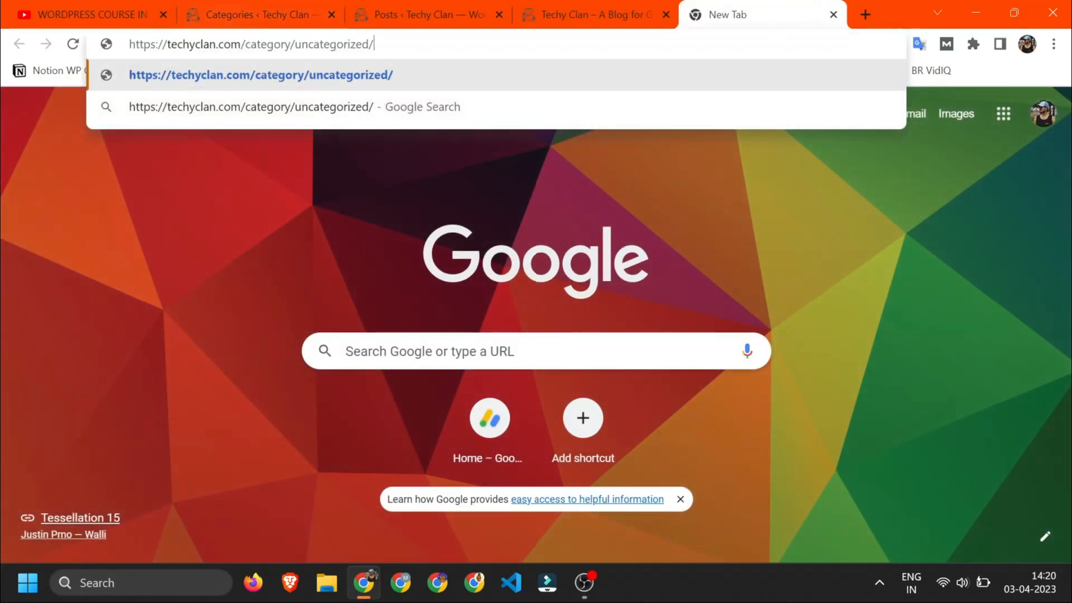
double_click(268, 44)
drag(301, 44, 356, 45)
click(376, 47)
drag(291, 44, 314, 44)
click(375, 45)
key(Return)
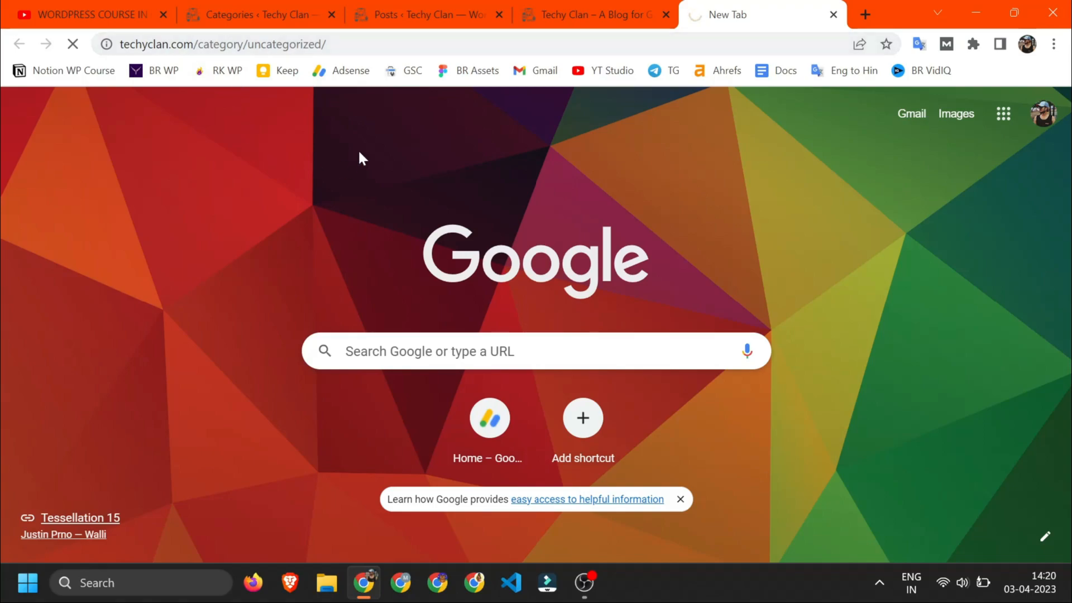
Step: Compare the posts on the Uncategorized archive page with the admin posts list, close the archive, and return to Categories
click(372, 8)
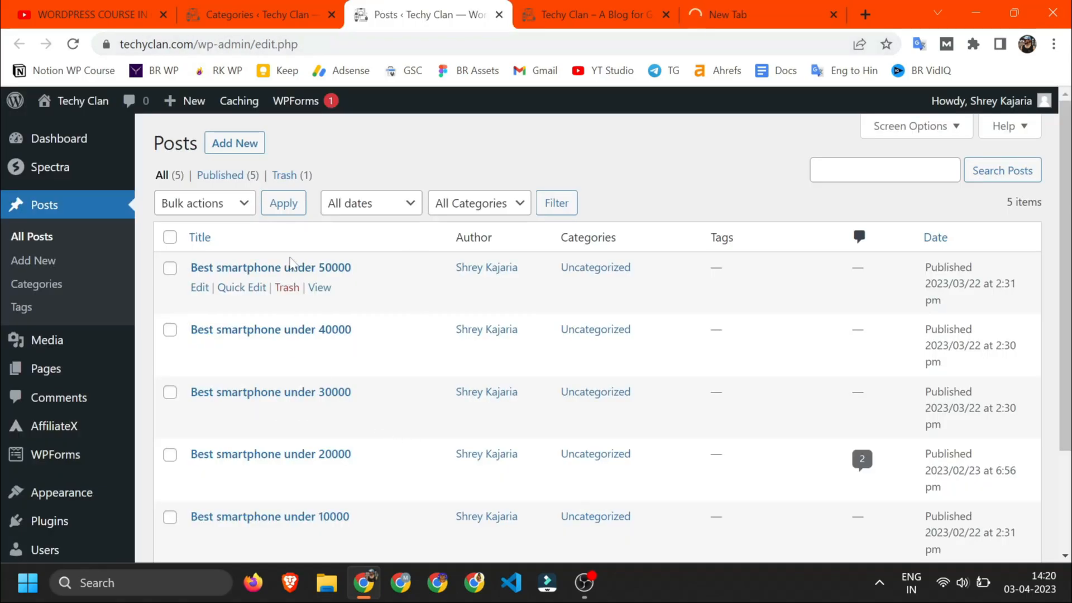
scroll(620, 288, down, 2)
scroll(593, 201, up, 2)
click(723, 10)
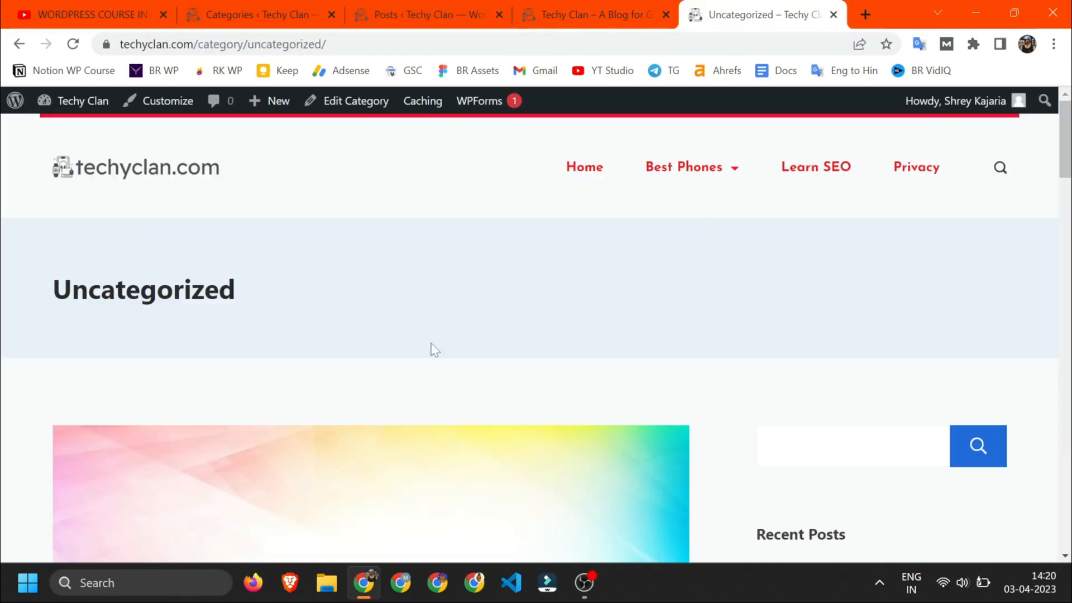
scroll(353, 286, down, 1)
scroll(348, 288, down, 20)
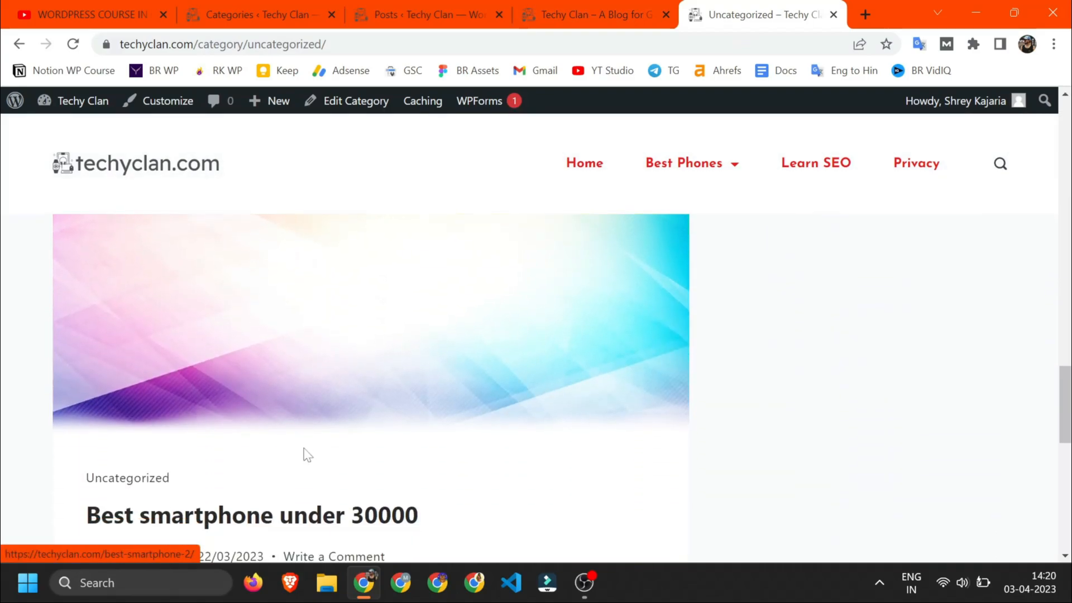
scroll(305, 455, up, 15)
key(ctrl+w)
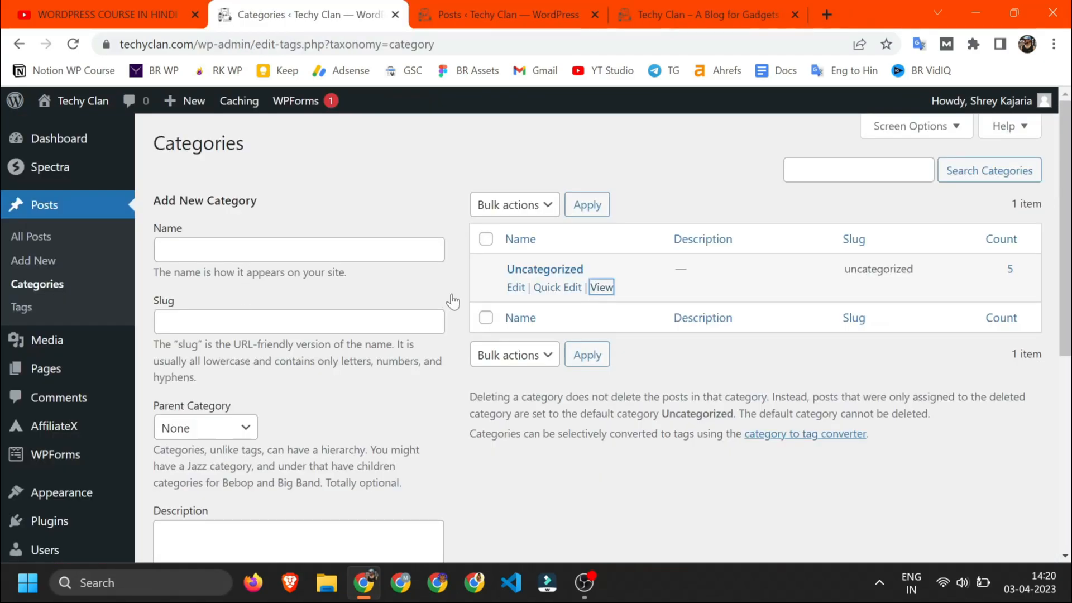
click(468, 8)
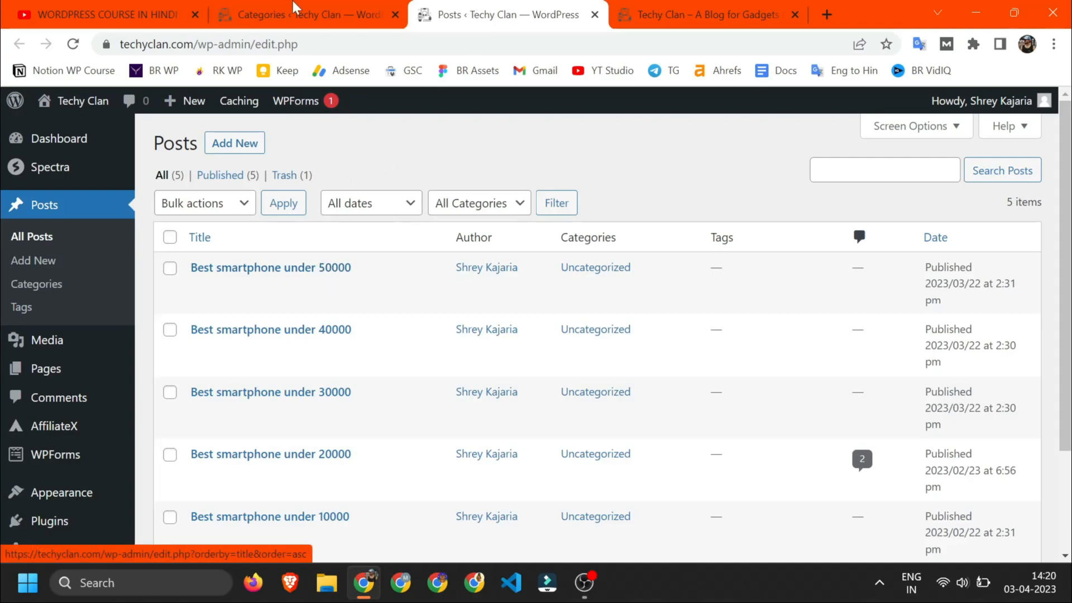
key(ctrl+shift+Tab)
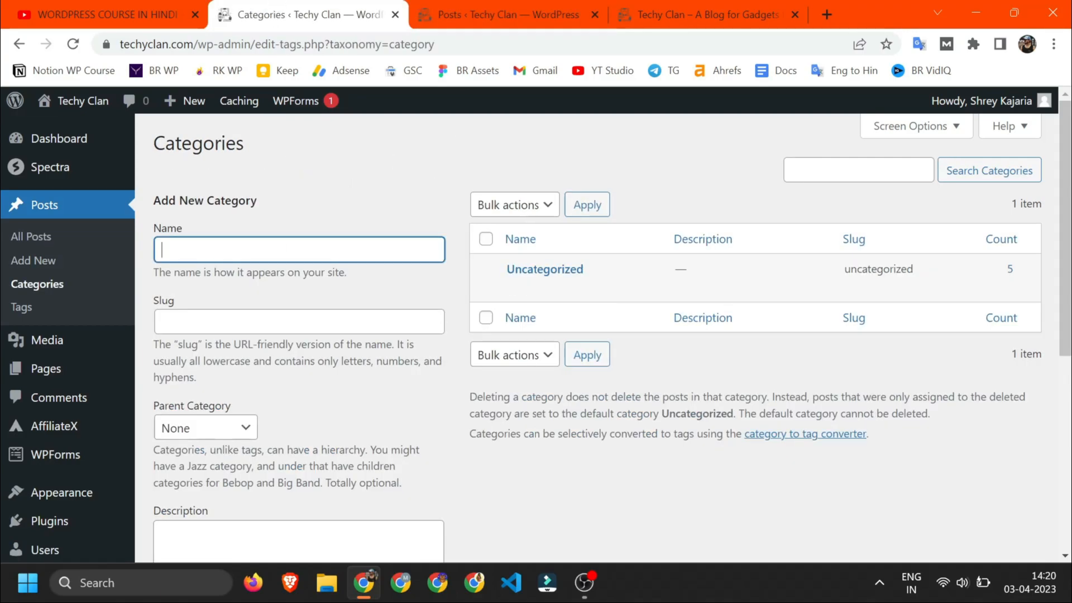
Step: Enter Smartphone as the new category's name and smartphone as its slug
text(artphone)
click(191, 322)
click(246, 250)
key(ctrl+a)
key(ctrl+c)
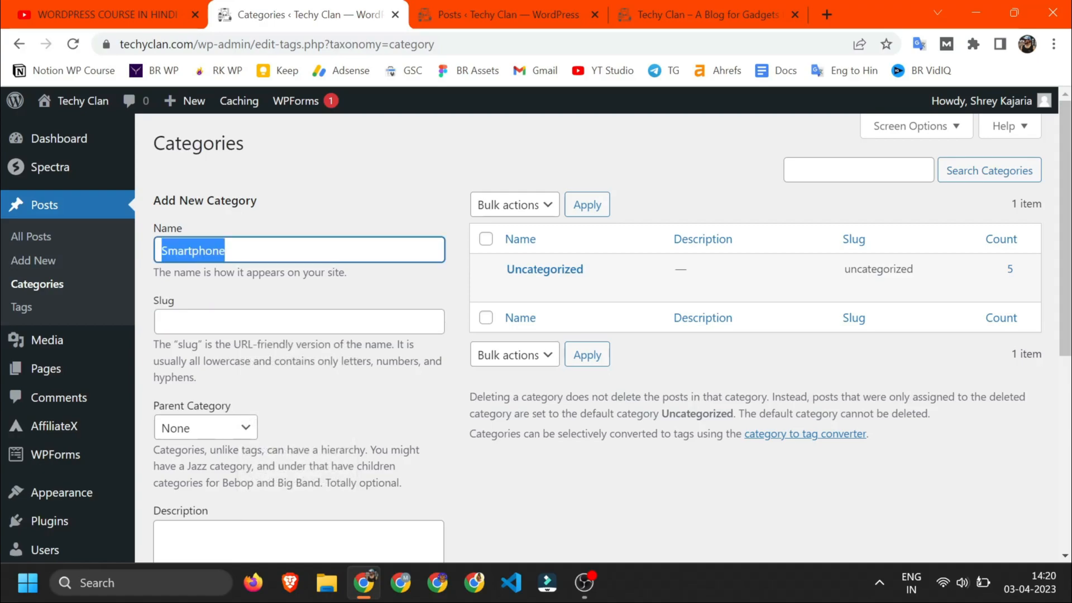
click(202, 321)
key(ctrl+v)
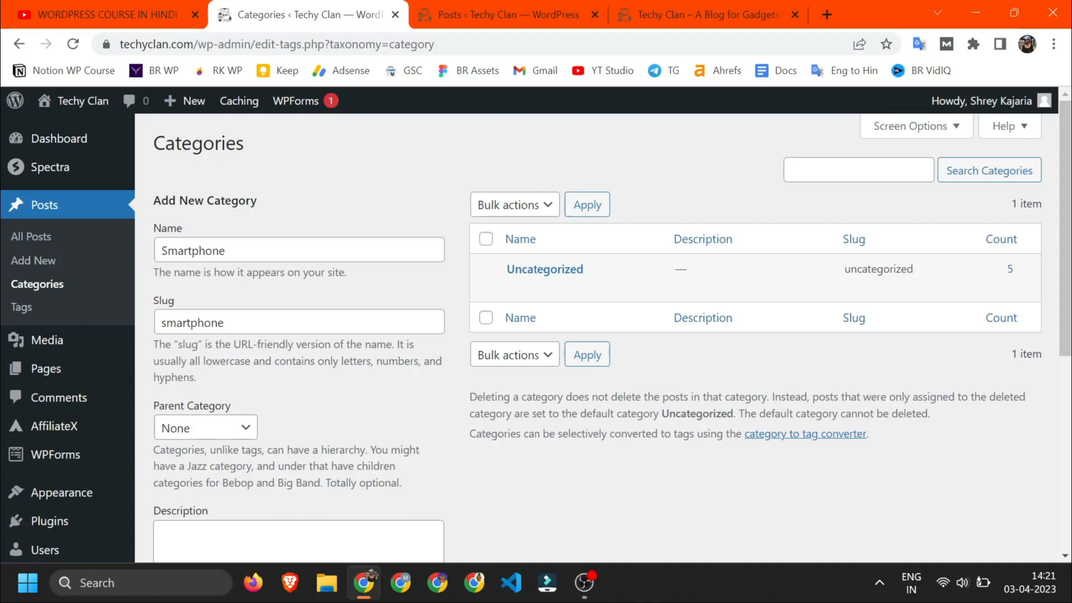
click(226, 322)
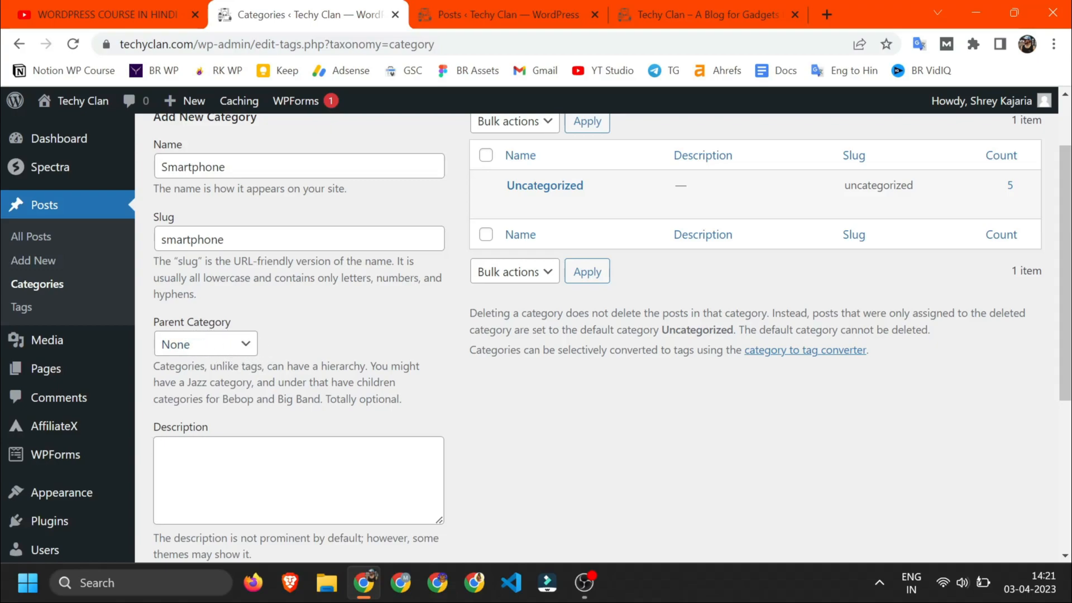
Step: Enter the category description "All posts are related to smartphones." and review the remaining options of the new category form
click(273, 477)
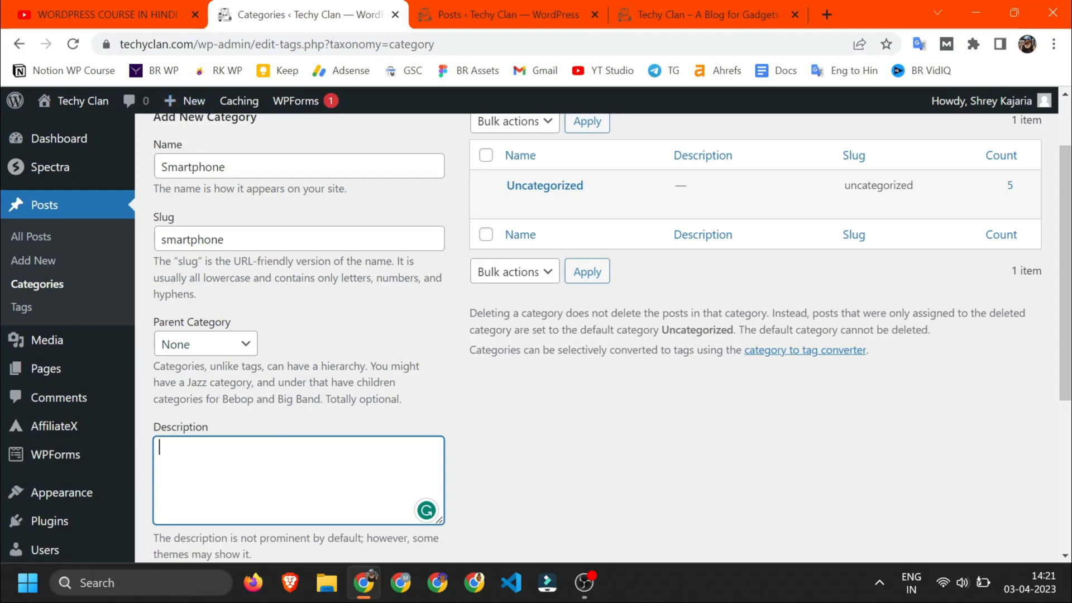
text(All posts are related to smartphones.)
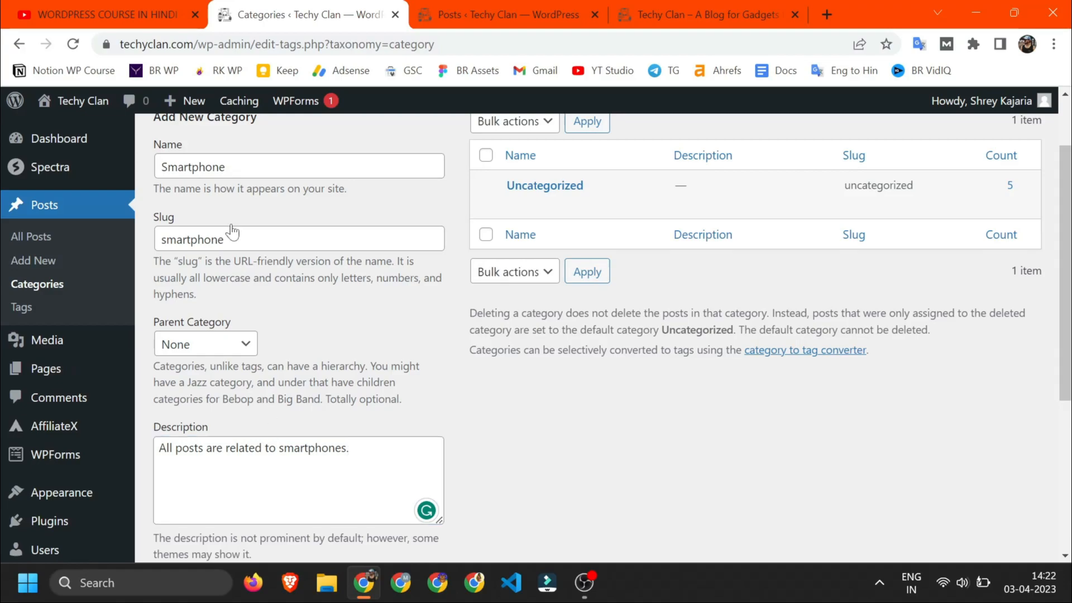
scroll(230, 227, down, 3)
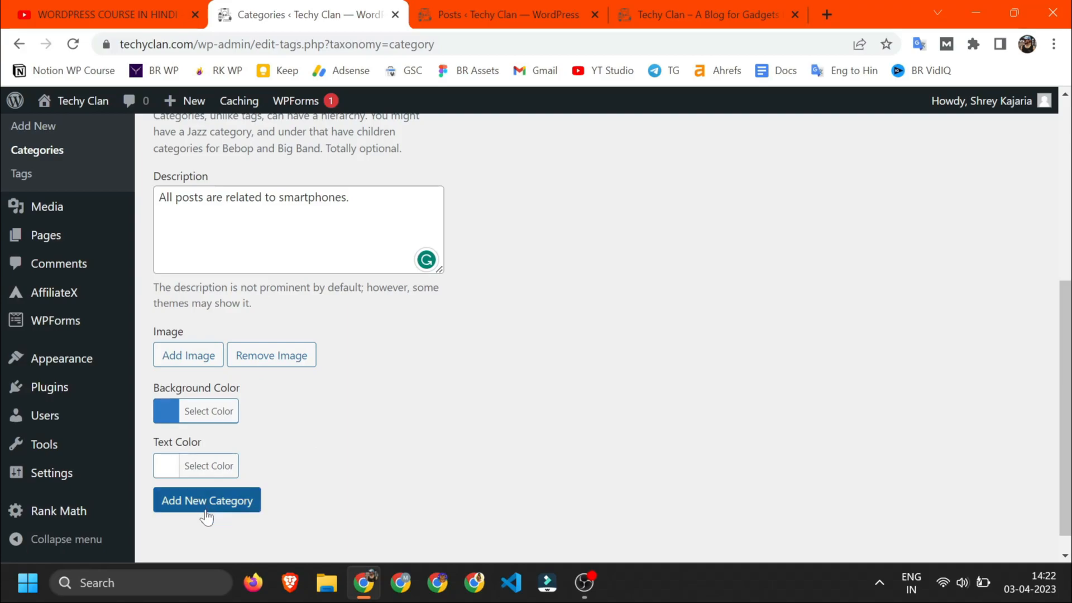
scroll(206, 467, up, 3)
scroll(231, 456, down, 4)
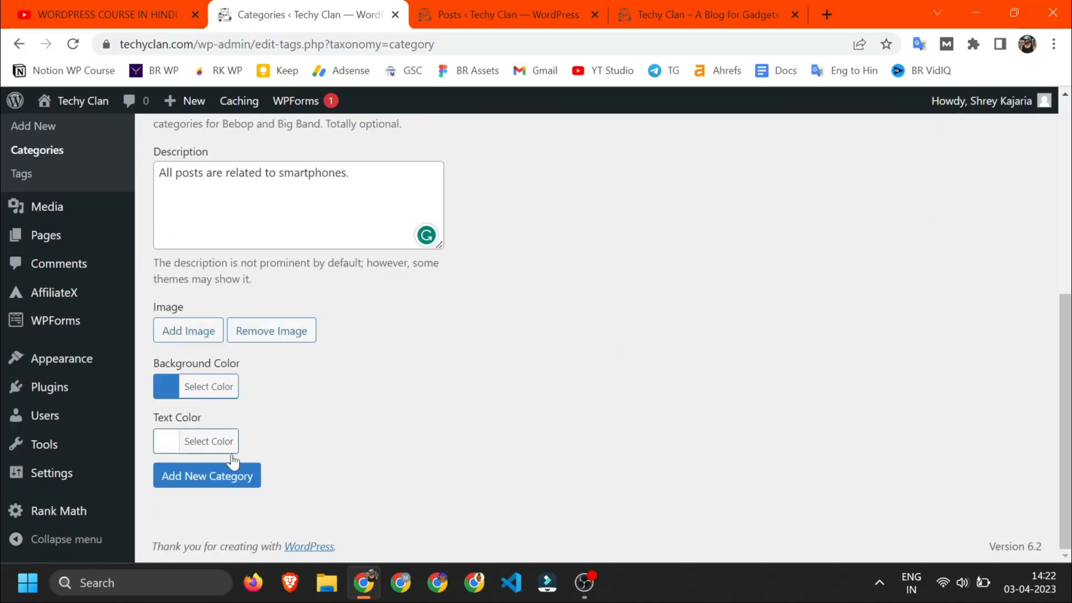
Step: Add the filled-in Smartphone category to the site
click(190, 483)
scroll(326, 389, up, 10)
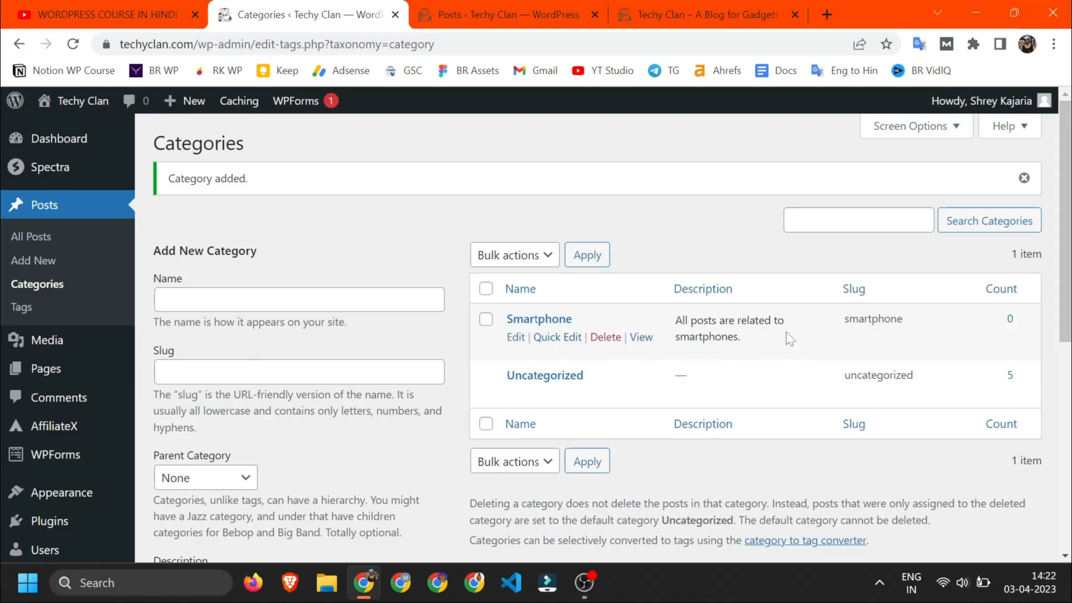
Step: Review the Smartphone category's full edit page and its quick edit fields, leaving both without making changes
click(513, 340)
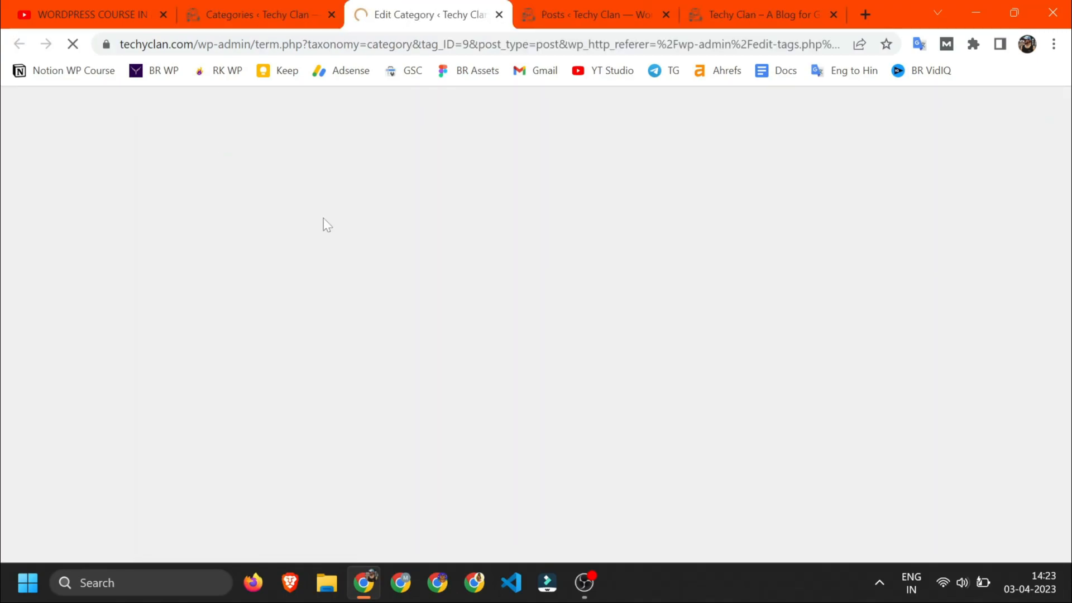
scroll(642, 296, down, 5)
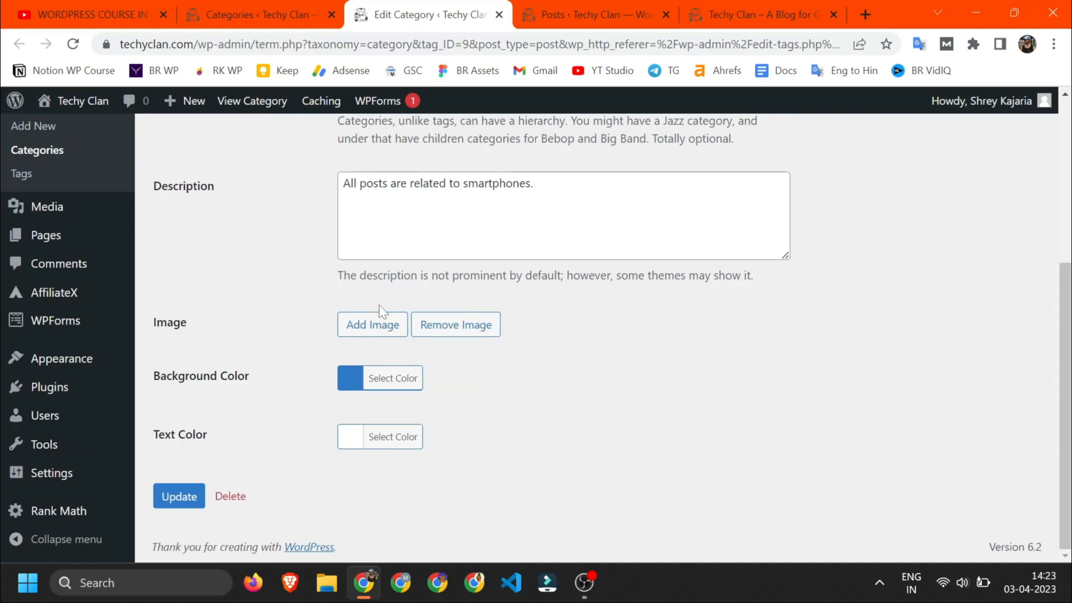
scroll(333, 409, up, 5)
key(ctrl+w)
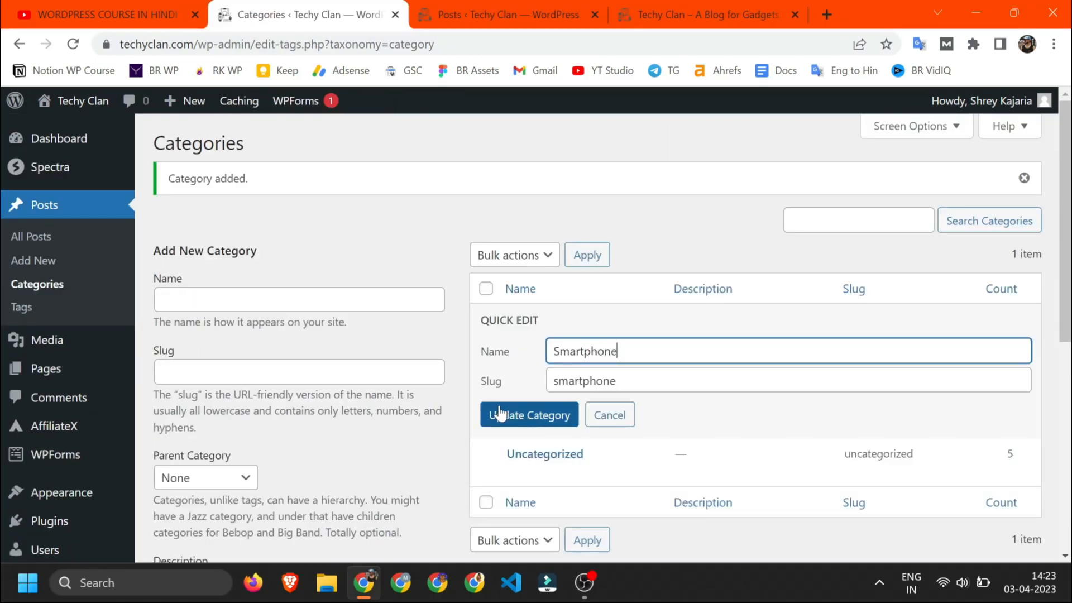
click(607, 414)
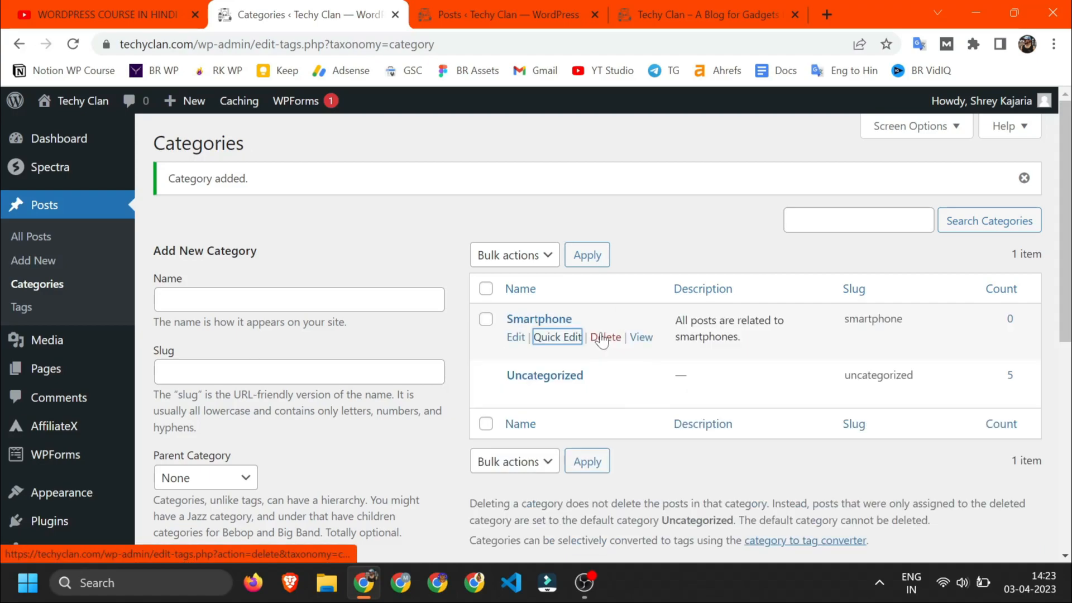
Step: View the Smartphone category's archive page in a new tab, examine its title and description, and close it
ctrl+click(642, 338)
click(372, 1)
drag(49, 289, 215, 285)
click(229, 296)
drag(51, 330, 338, 332)
key(ctrl+w)
Step: Examine the bulk actions for categories and the rest of the page, glance at the posts list, and return to Categories
click(531, 258)
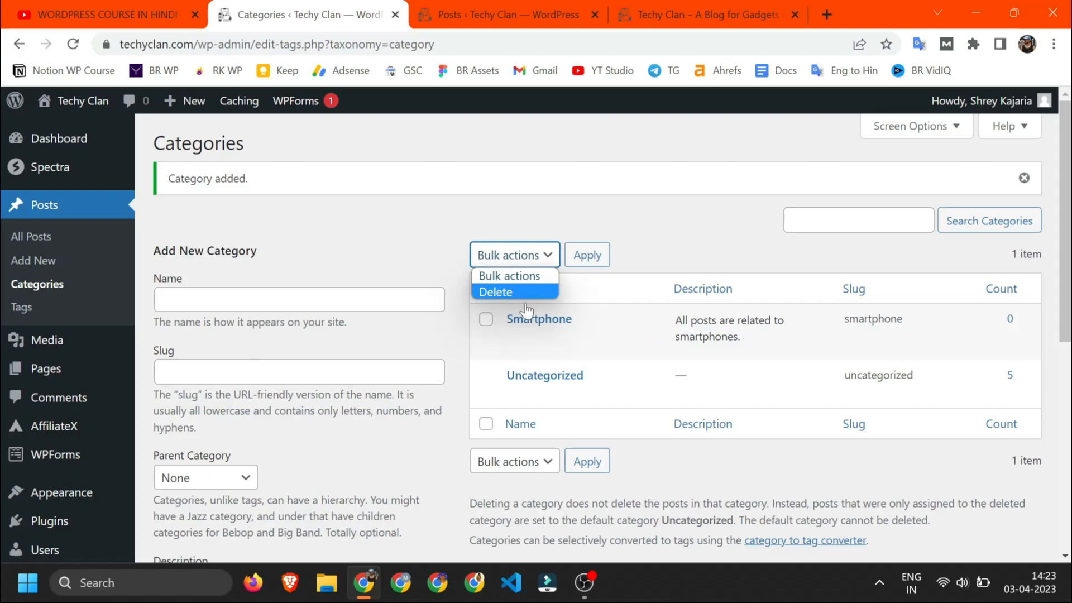
click(635, 257)
scroll(674, 378, down, 5)
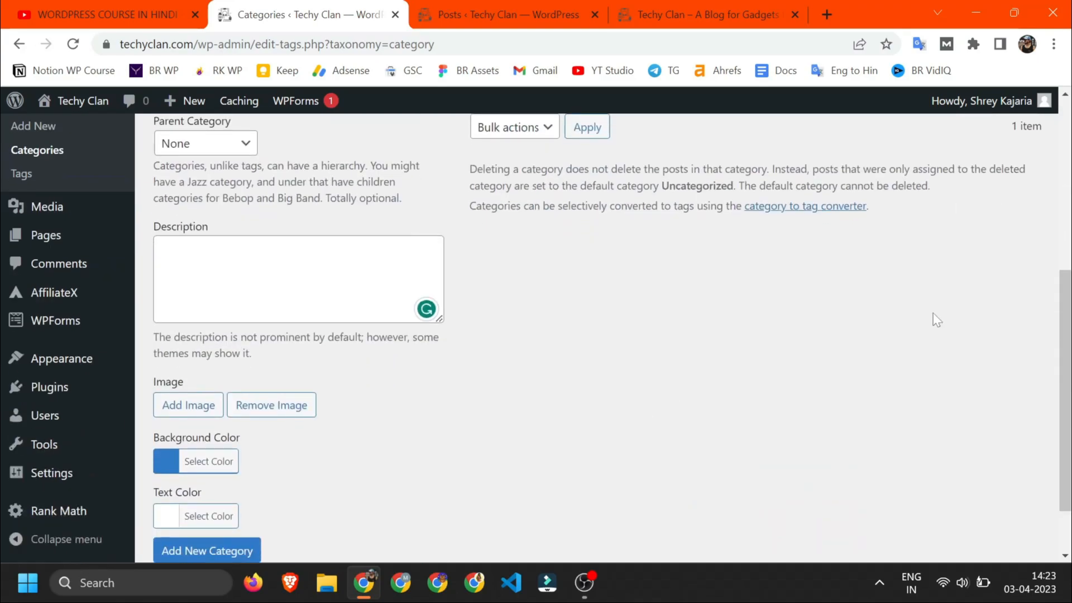
scroll(936, 314, up, 5)
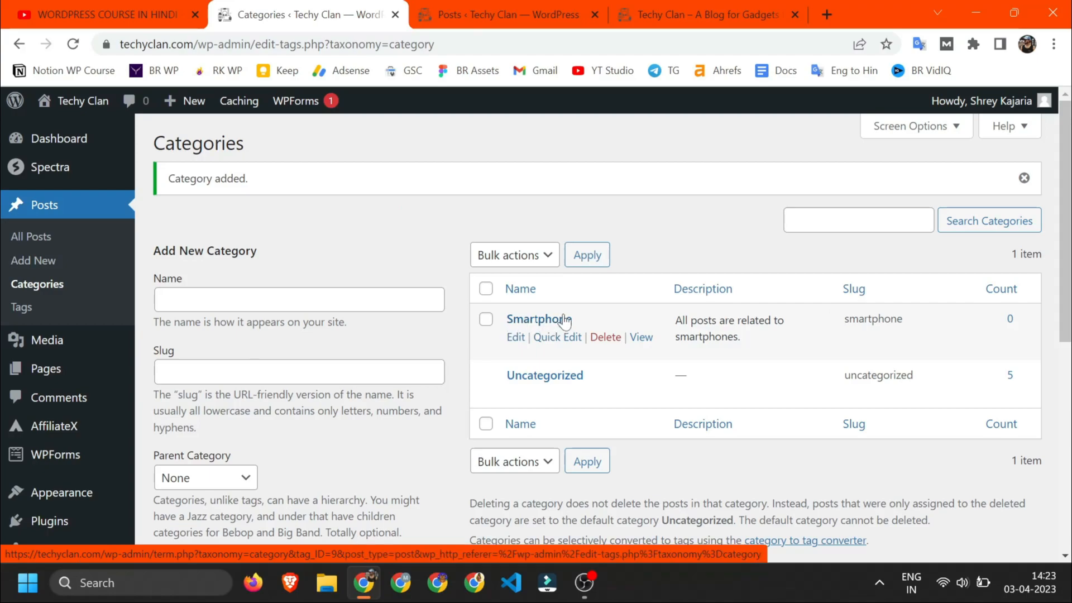
key(ctrl+Tab)
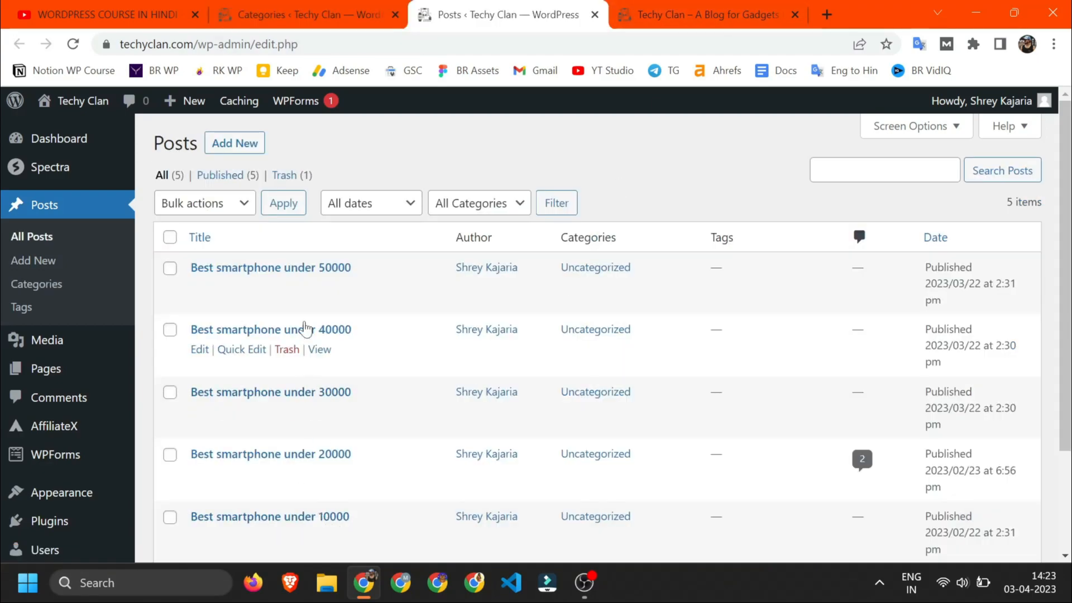
key(ctrl+shift+Tab)
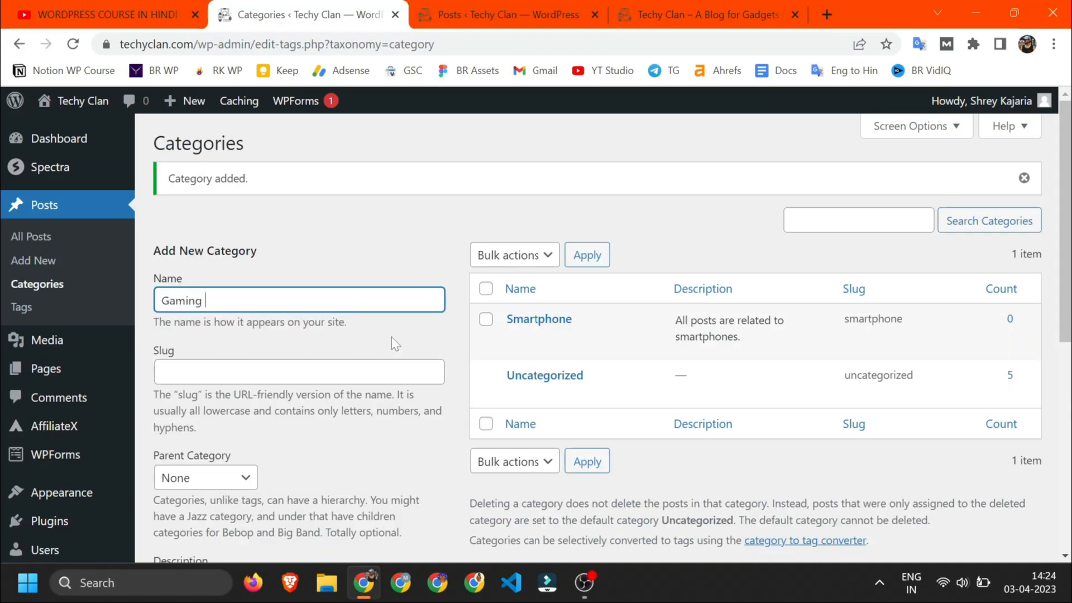
Step: Enter Gaming as the new category's name and gaming-smartphone as its slug
text(Smartphone)
key(ctrl+shift+Left)
key(BackSpace)
click(254, 373)
text(gaming-smartphone)
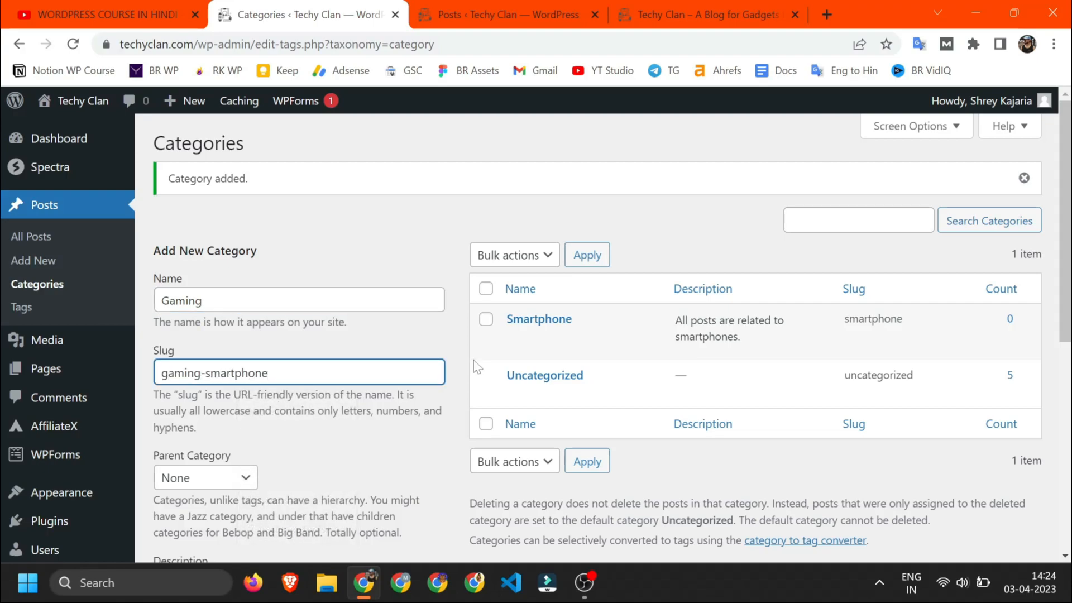
key(Tab)
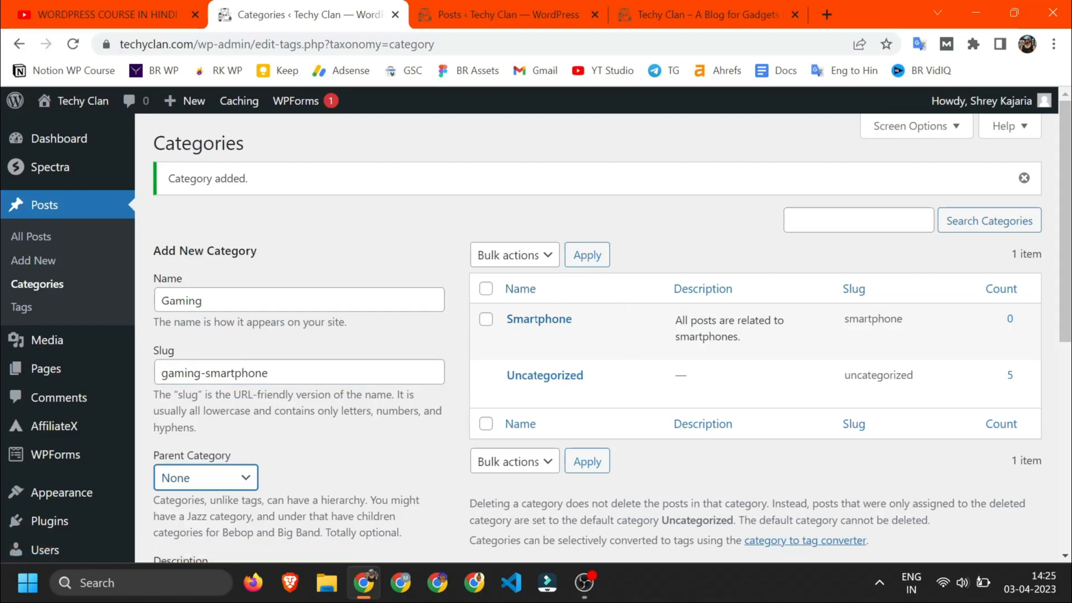
Step: Add the Gaming category with Smartphone as its parent and the description "All posts are related to gaming smartphones."
click(220, 482)
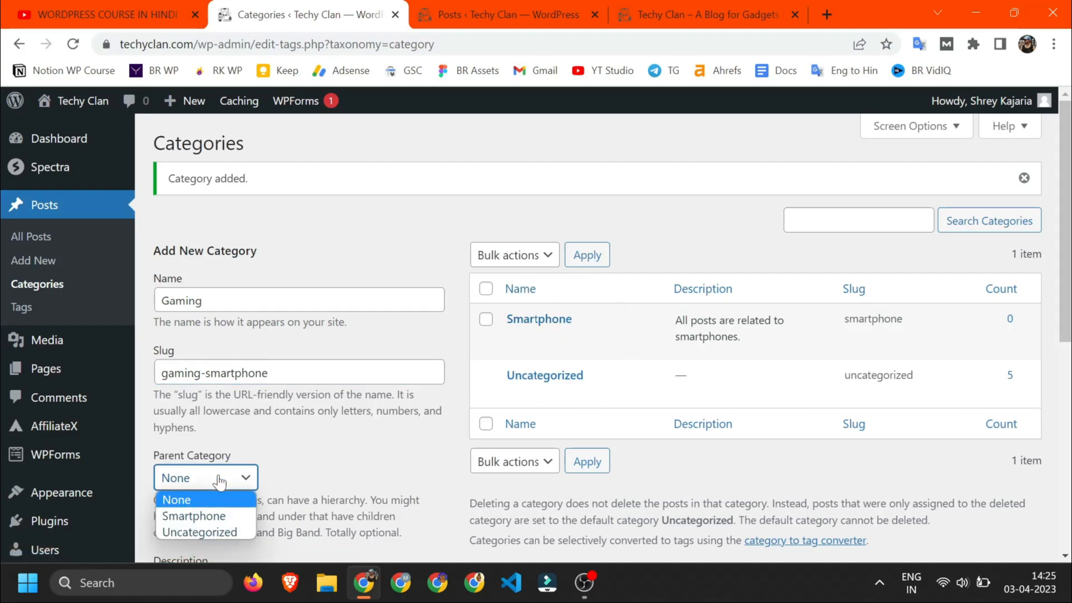
click(222, 519)
scroll(220, 503, down, 7)
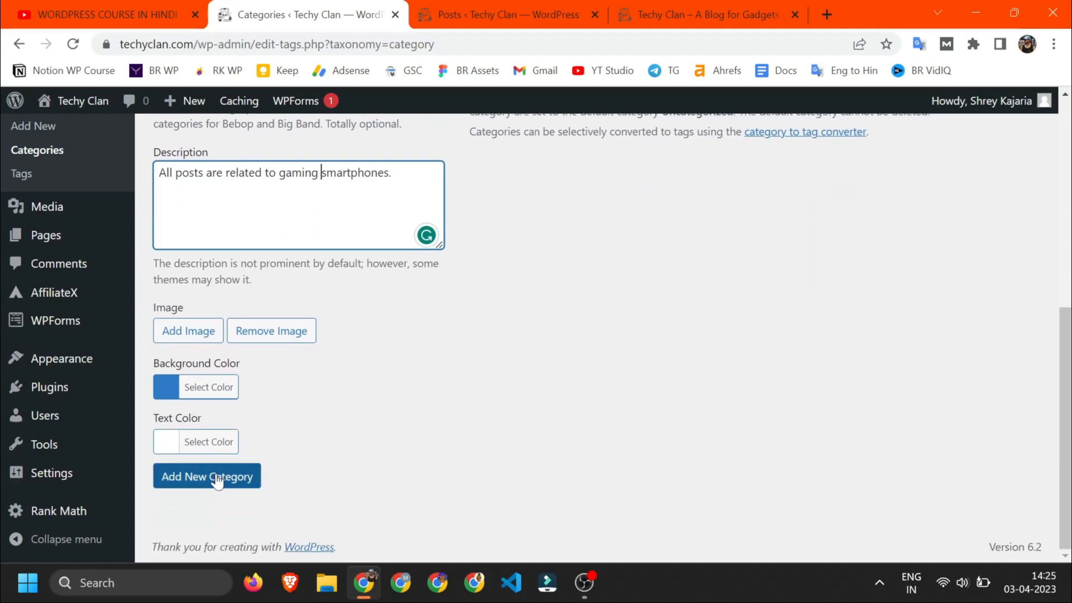
click(218, 482)
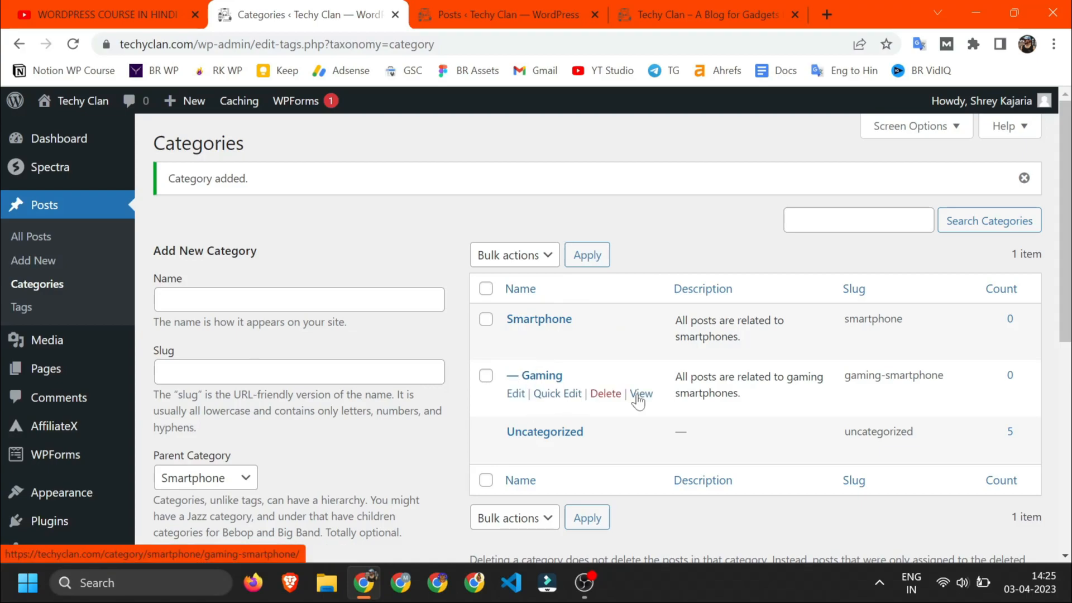
Step: View the Gaming archive, reload it at techyclan.com/category/gaming-smartphone/ without the parent slug, and return to Categories
click(641, 394)
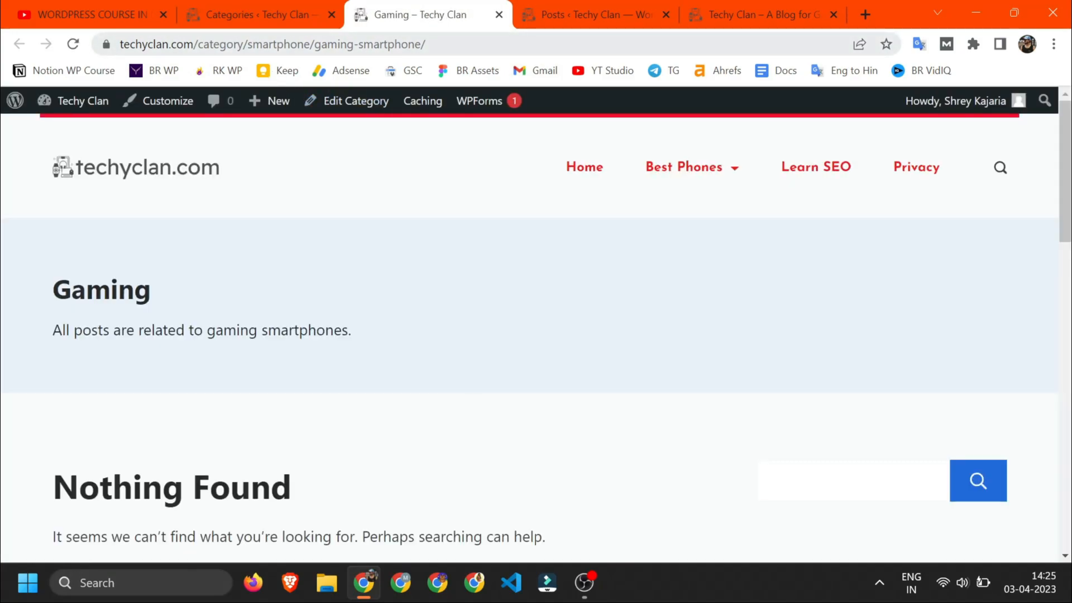
click(350, 45)
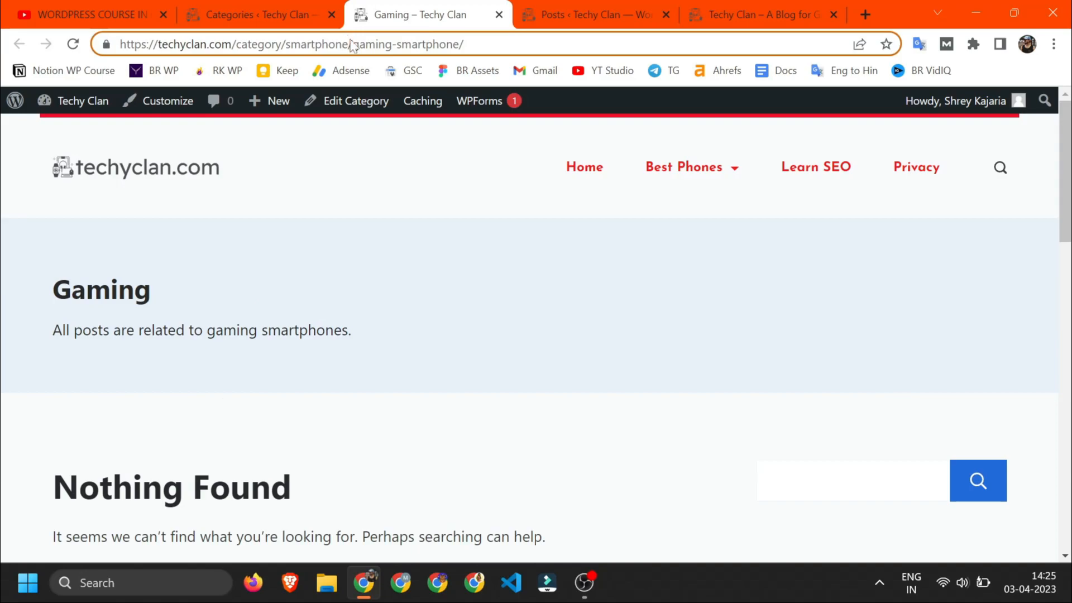
key(BackSpace)
key(BackSpace)
key(BackSpace)
key(BackSpace)
key(BackSpace)
key(BackSpace)
key(BackSpace)
key(BackSpace)
key(BackSpace)
key(BackSpace)
key(BackSpace)
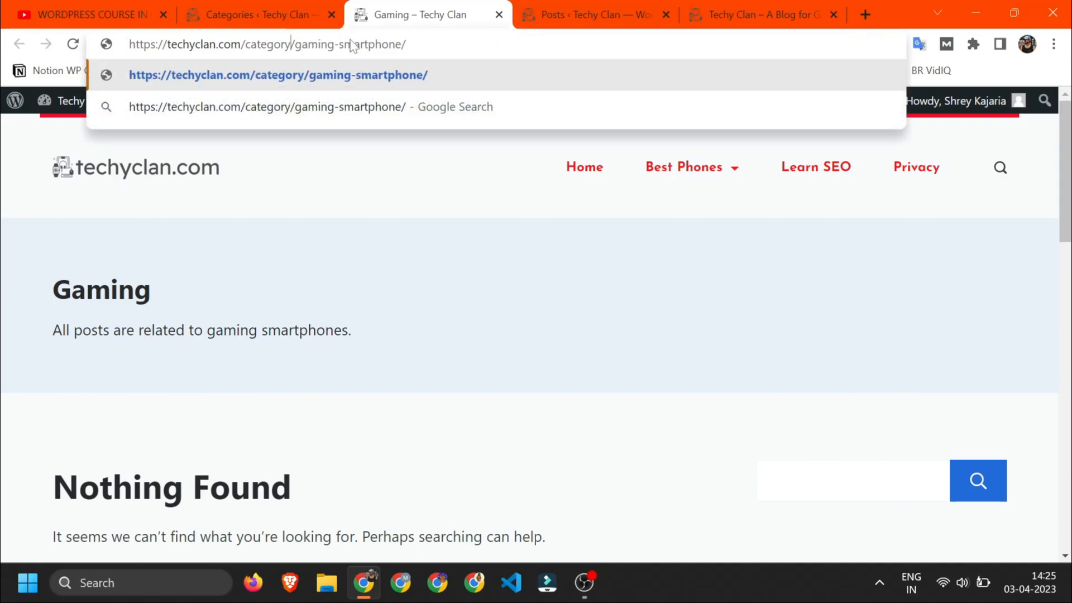
key(Return)
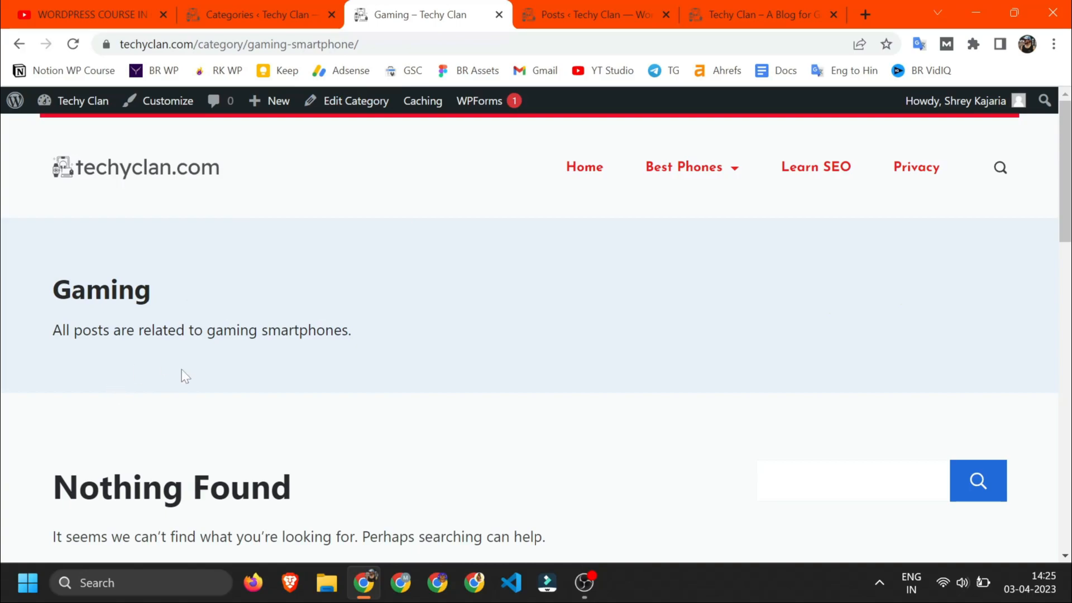
key(ctrl+w)
click(175, 5)
click(280, 6)
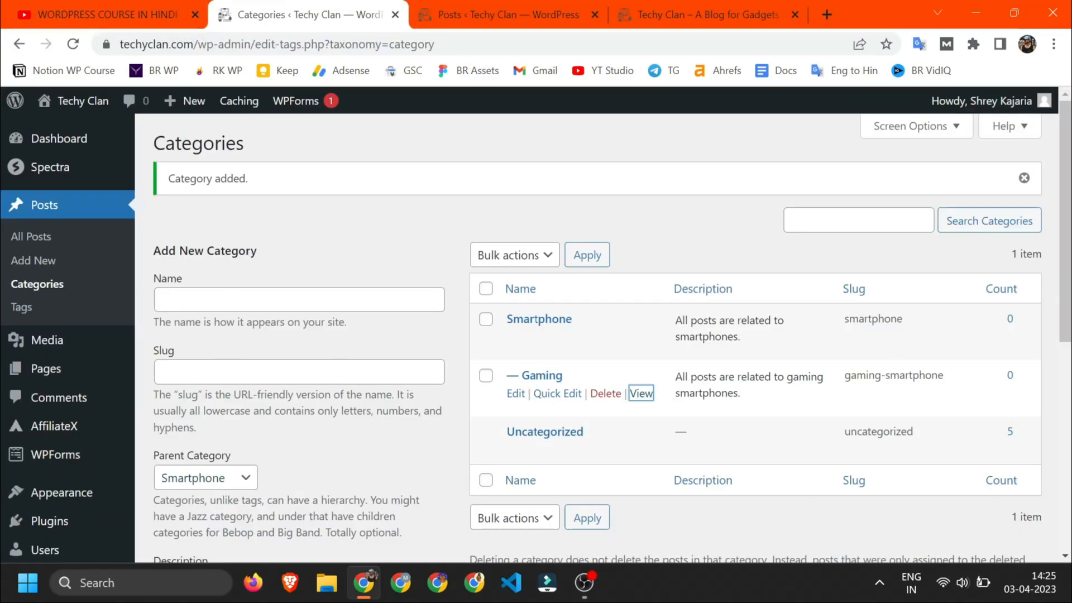
Step: Open the post "Best smartphone under 50000" for editing in a new tab from the posts list
click(532, 2)
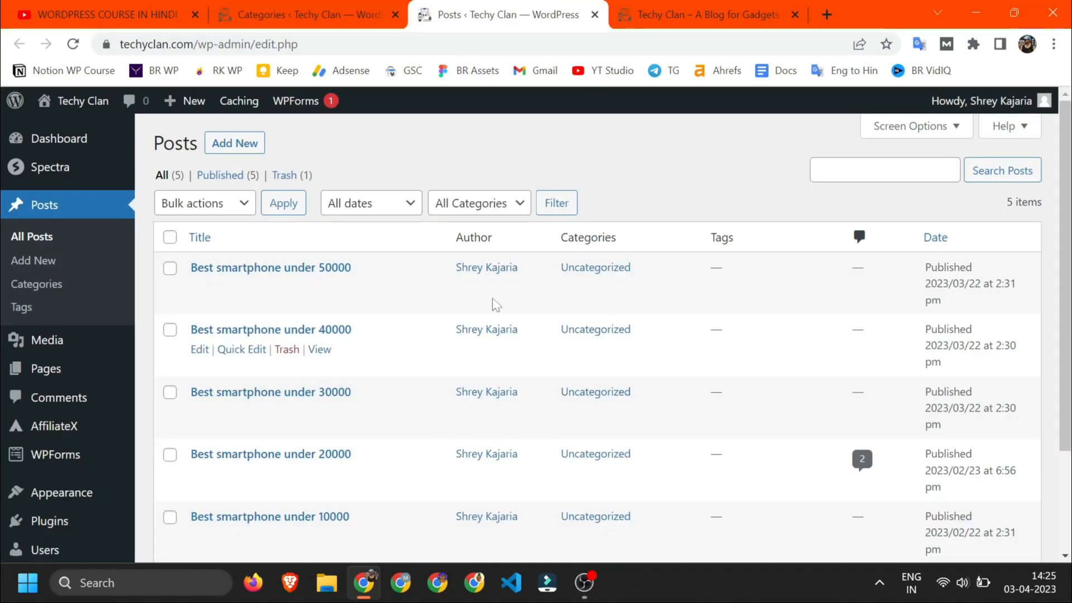
middle_click(288, 330)
click(581, 8)
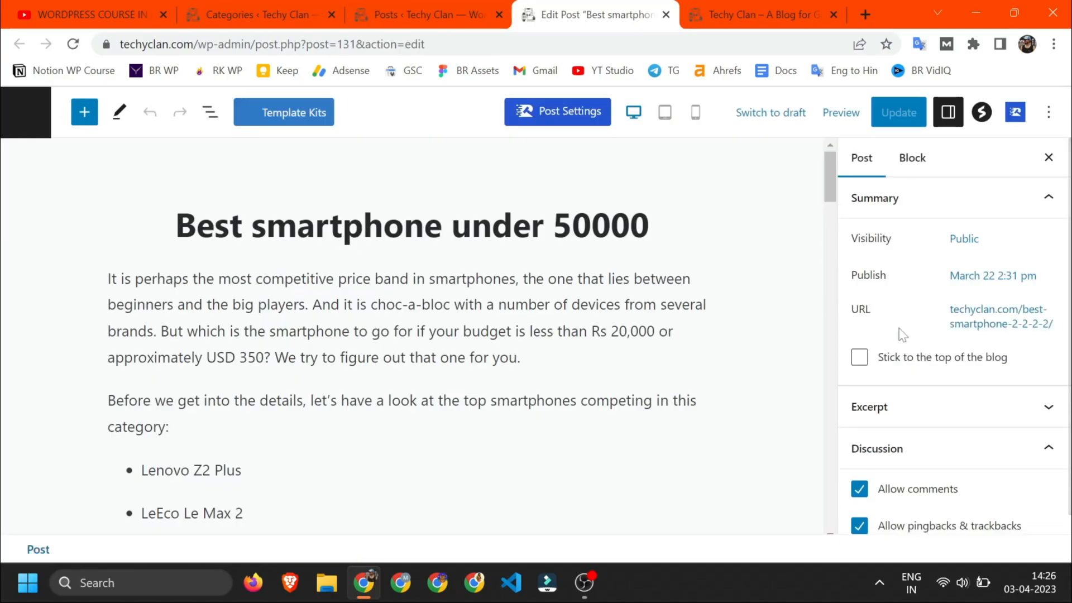
Step: Assign the post to the Smartphone and Gaming categories and take it out of Uncategorized
scroll(922, 359, down, 2)
scroll(923, 359, down, 2)
click(925, 307)
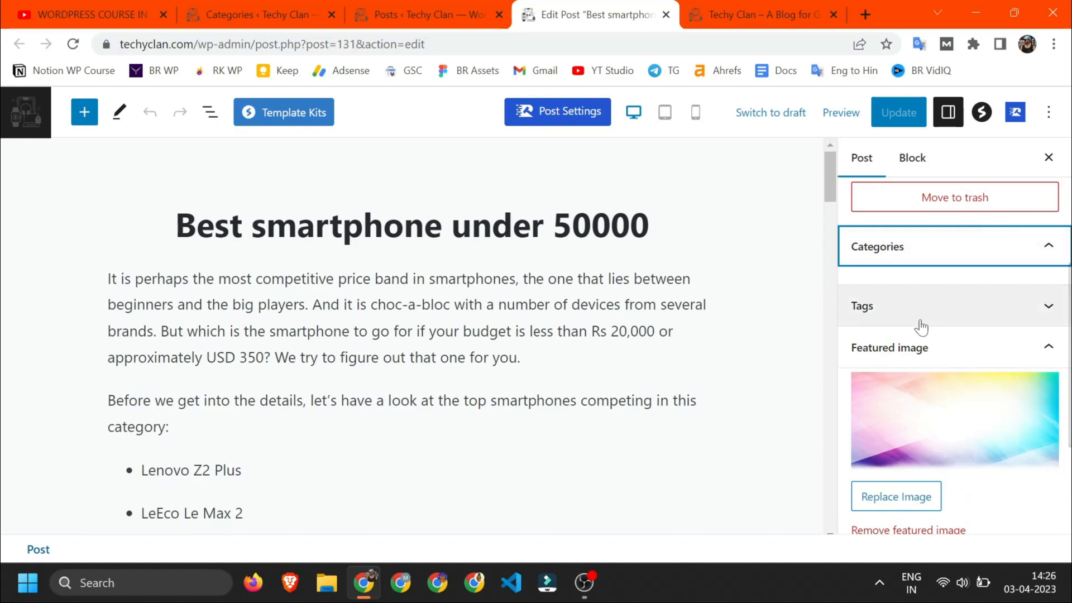
click(859, 281)
click(861, 304)
click(873, 330)
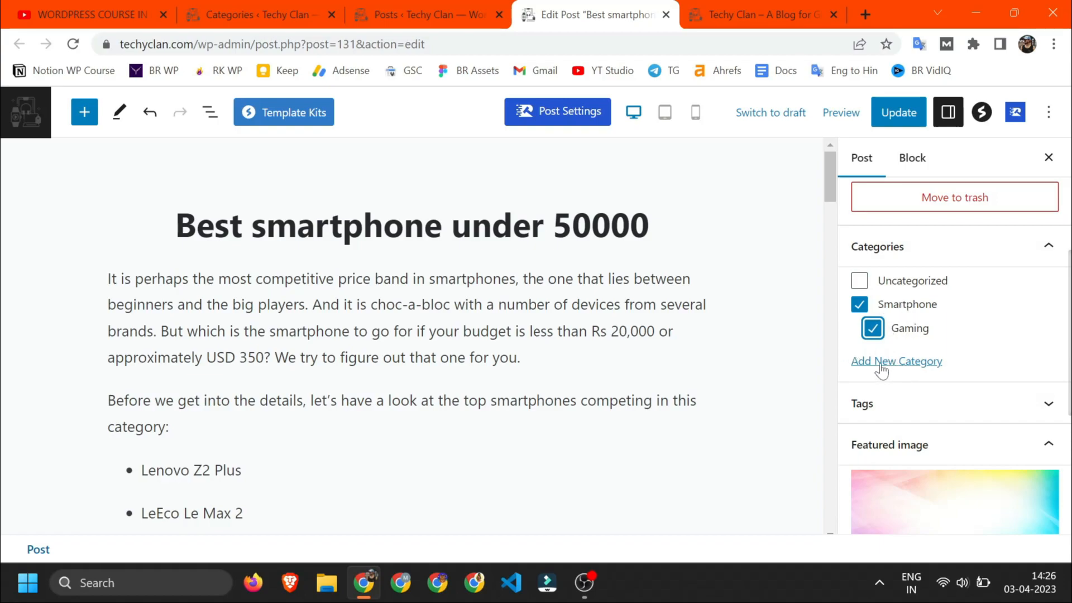
Step: Look back at the Categories page and the posts list, and return to the post being edited
click(268, 11)
click(402, 14)
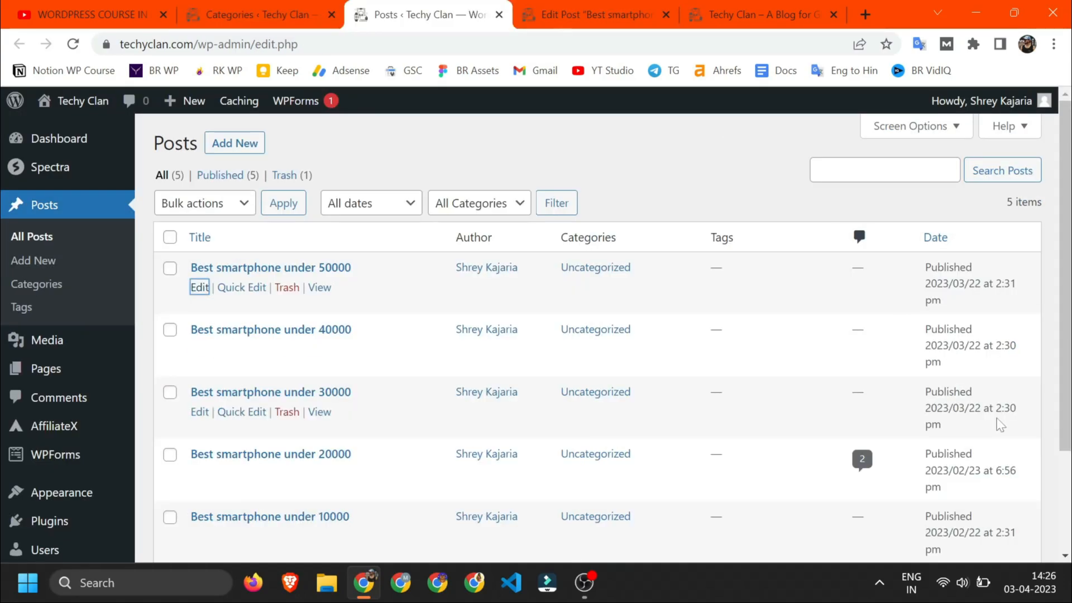
click(257, 13)
click(559, 13)
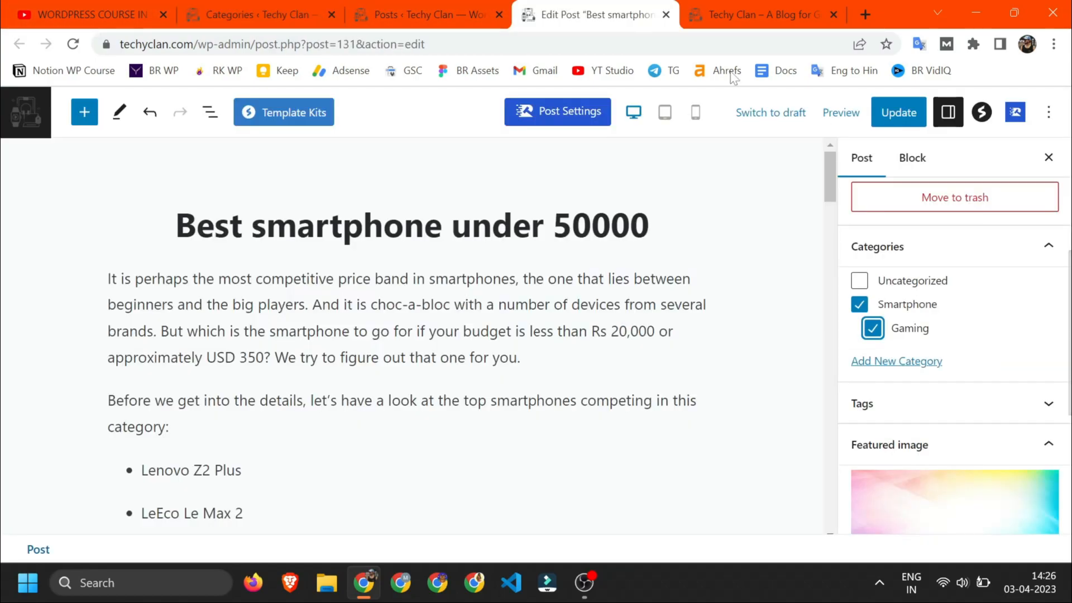
Step: Create a category named Camera with Smartphone as its parent from within the post editor
click(896, 361)
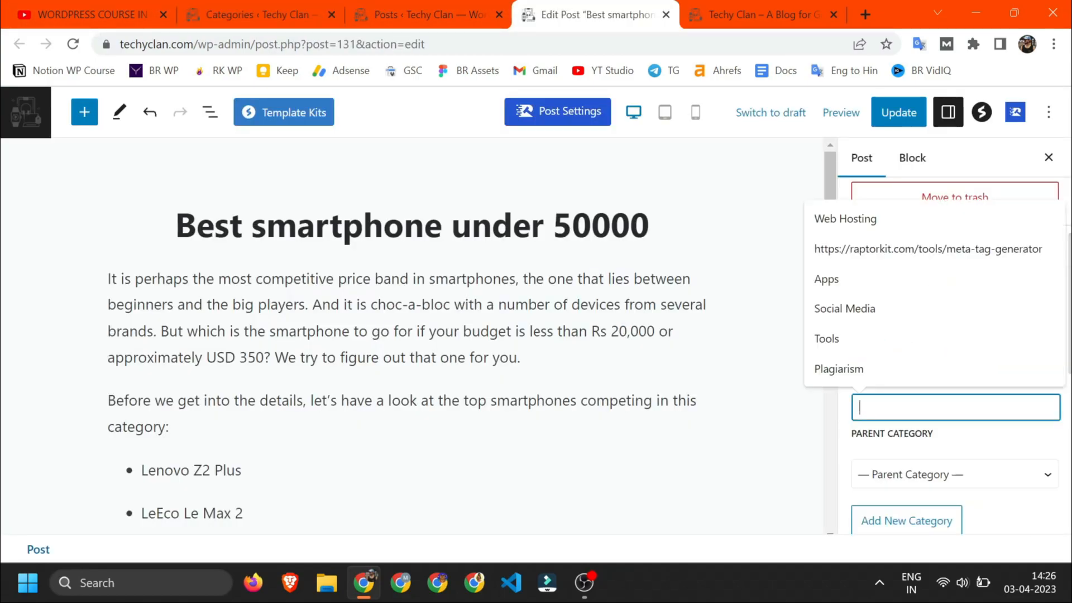
key(Escape)
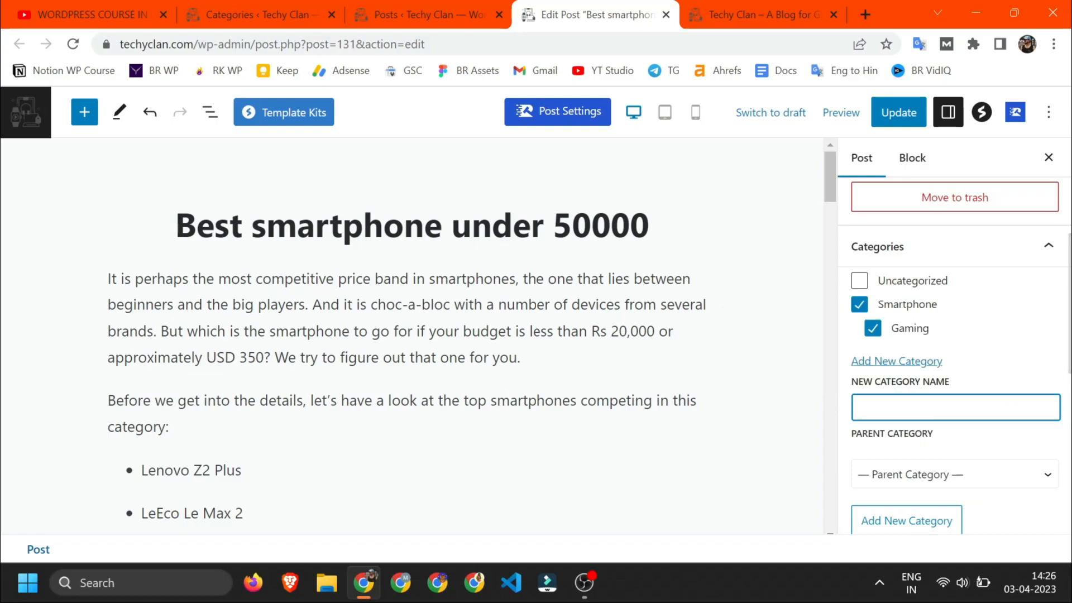
text(Camera)
scroll(878, 369, down, 2)
click(890, 391)
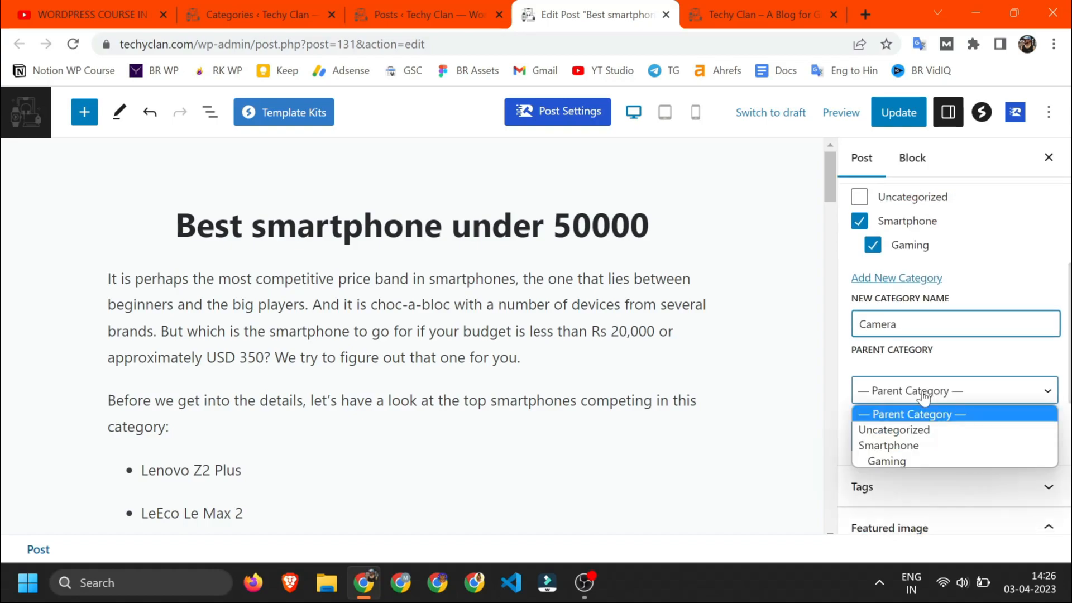
click(887, 445)
click(908, 435)
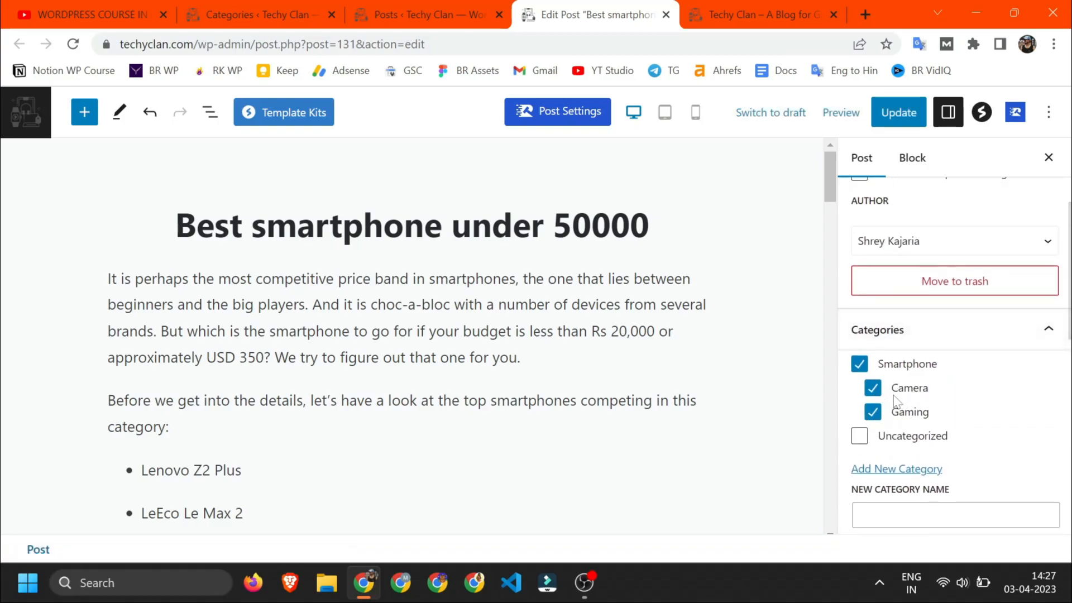
Step: Reload the Categories page and inspect the Camera category's quick edit fields, cancelling without changes
click(272, 4)
key(ctrl+r)
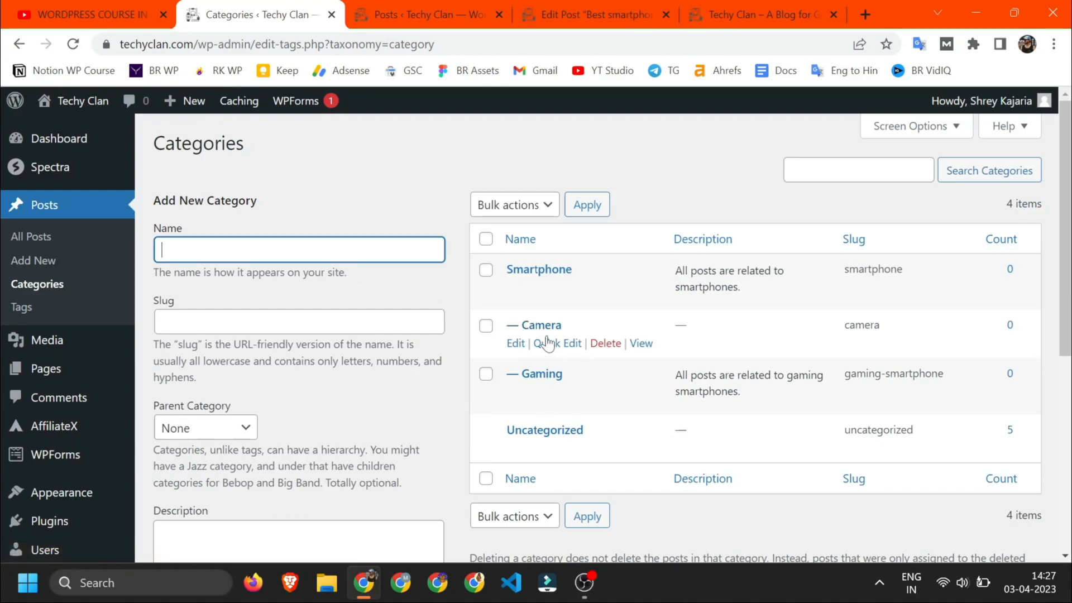
click(550, 341)
click(603, 423)
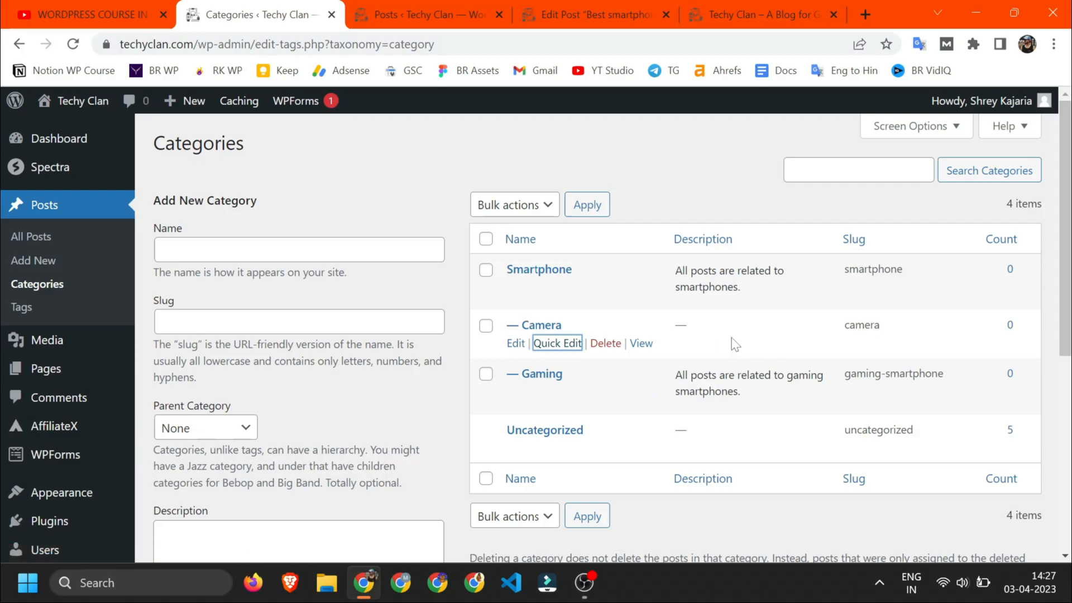
Step: Update the "Best smartphone under 50000" post with its new categories and reload the posts list to check them
click(427, 14)
click(596, 14)
click(897, 114)
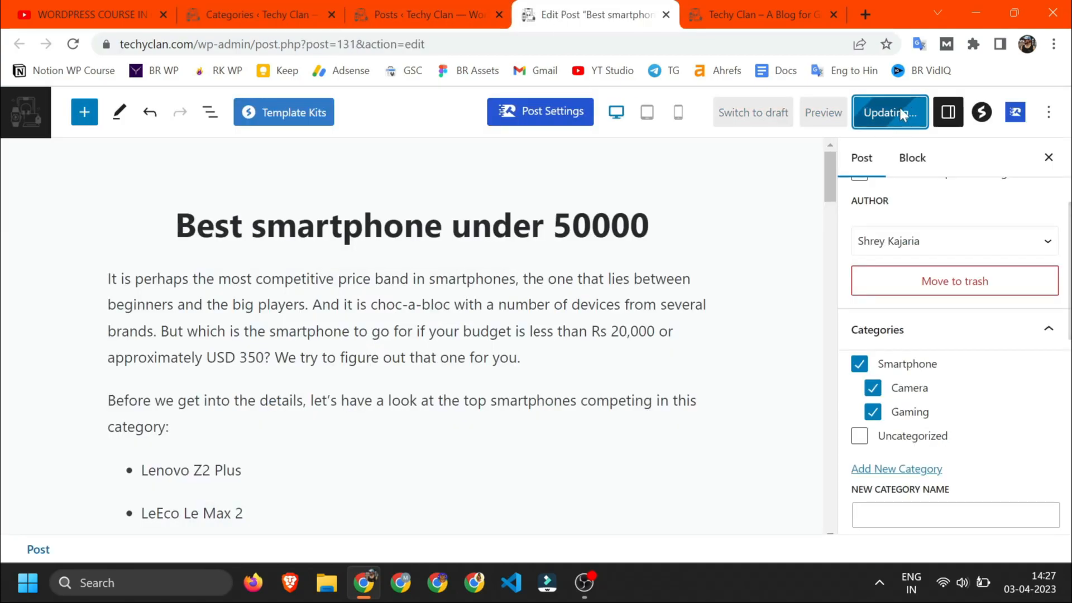
click(440, 12)
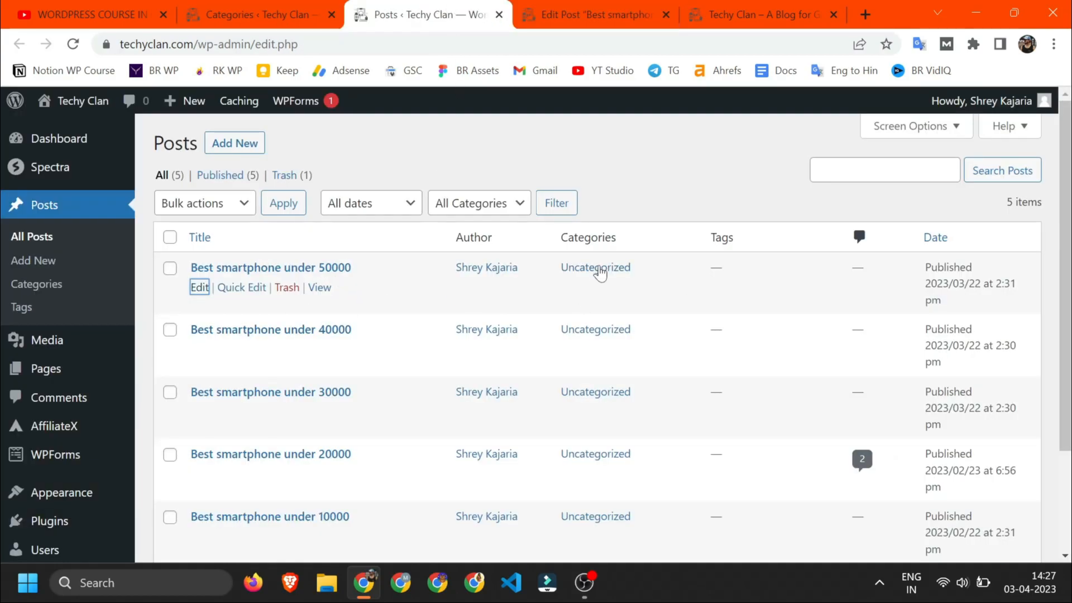
click(73, 43)
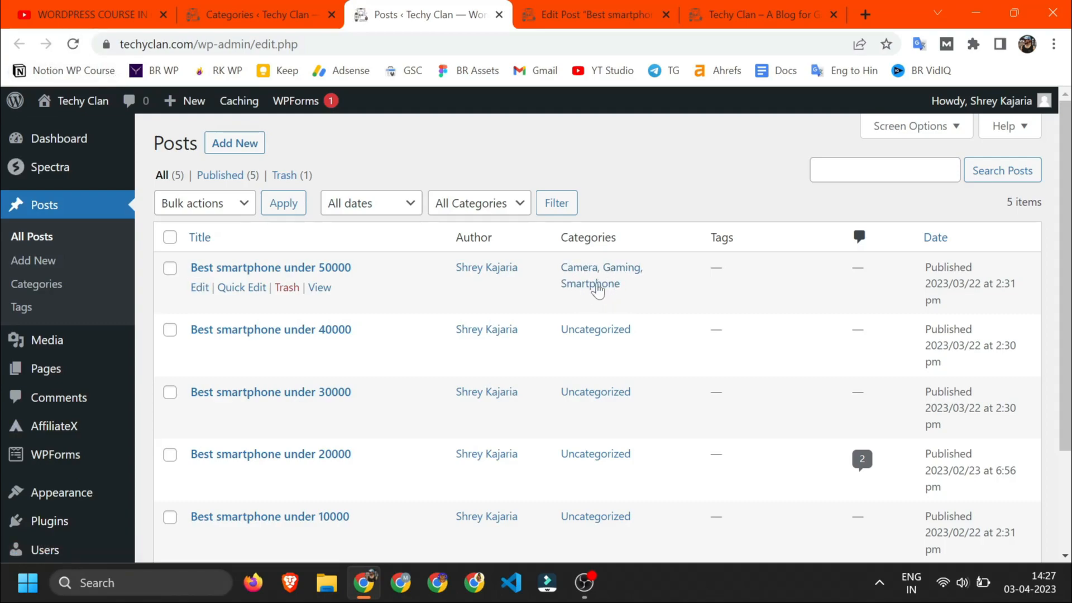
Step: Close the editor of the "Best smartphone under 50000" post and return to the posts list
click(677, 19)
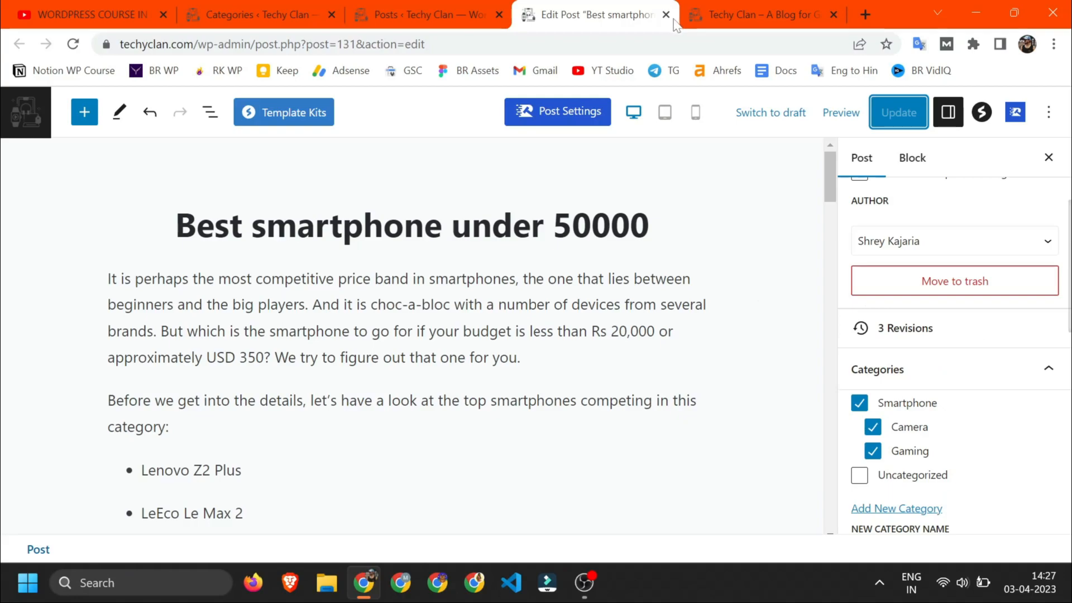
click(666, 15)
click(467, 10)
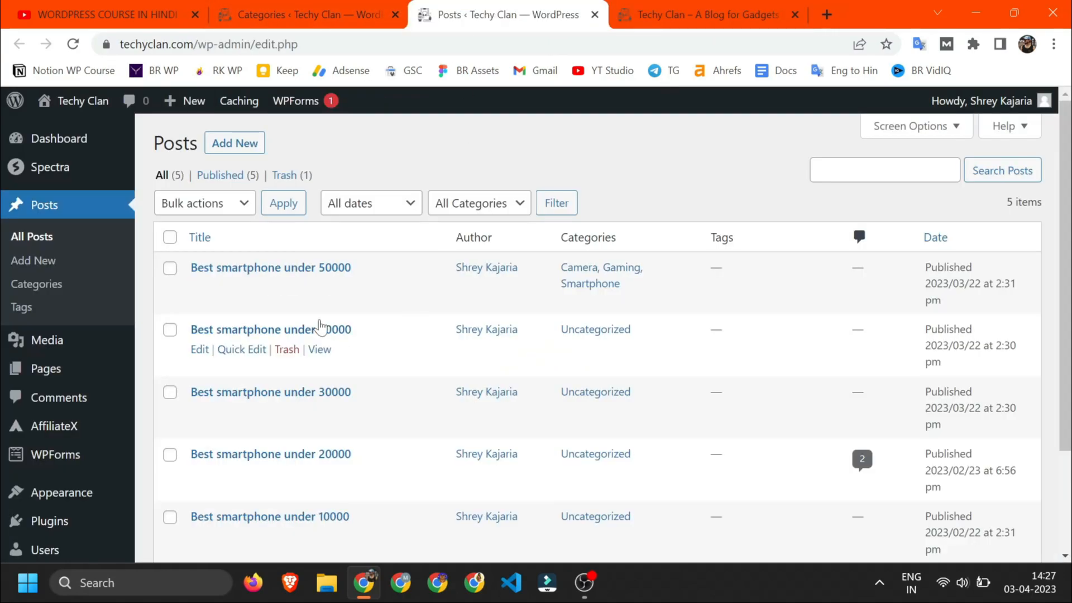
Step: Quick edit the "Best smartphone under 50000" post, keeping Smartphone, Camera and Gaming ticked as its categories, and update it
click(240, 289)
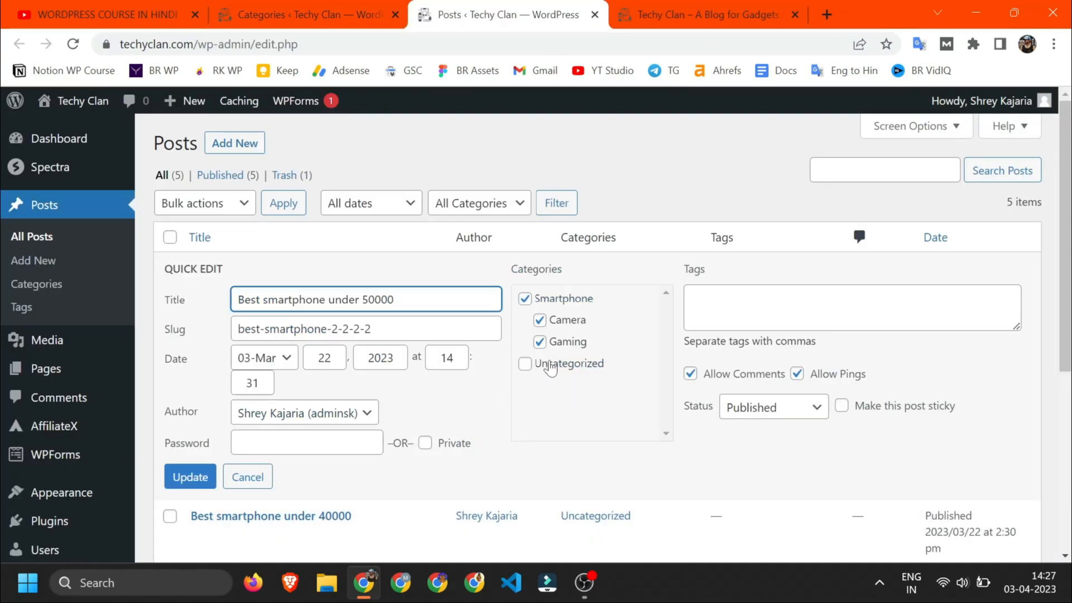
scroll(567, 364, down, 3)
click(305, 11)
key(ctrl+Tab)
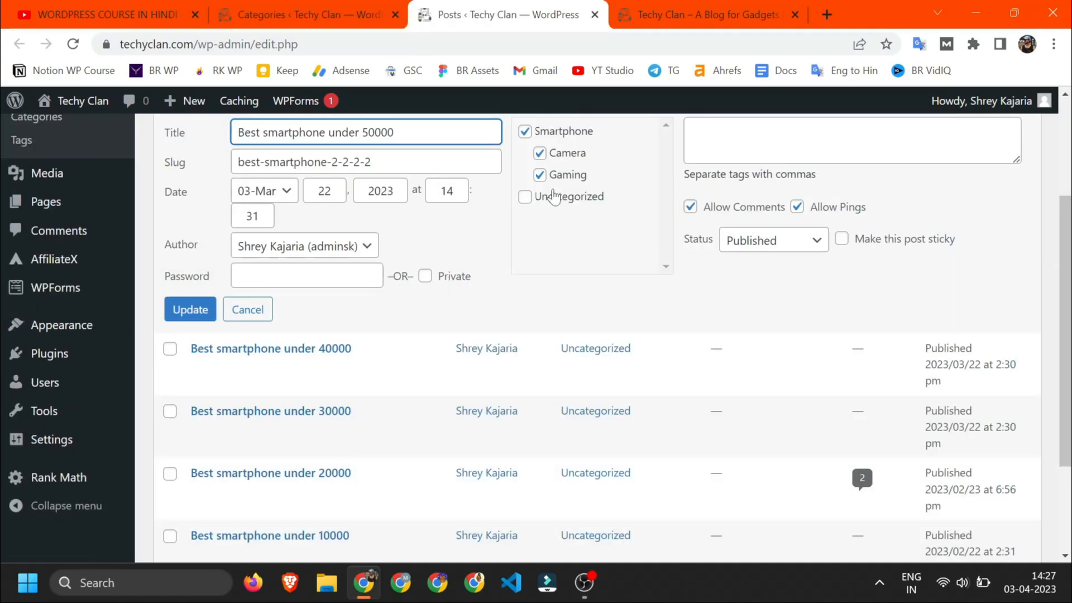
scroll(544, 285, up, 1)
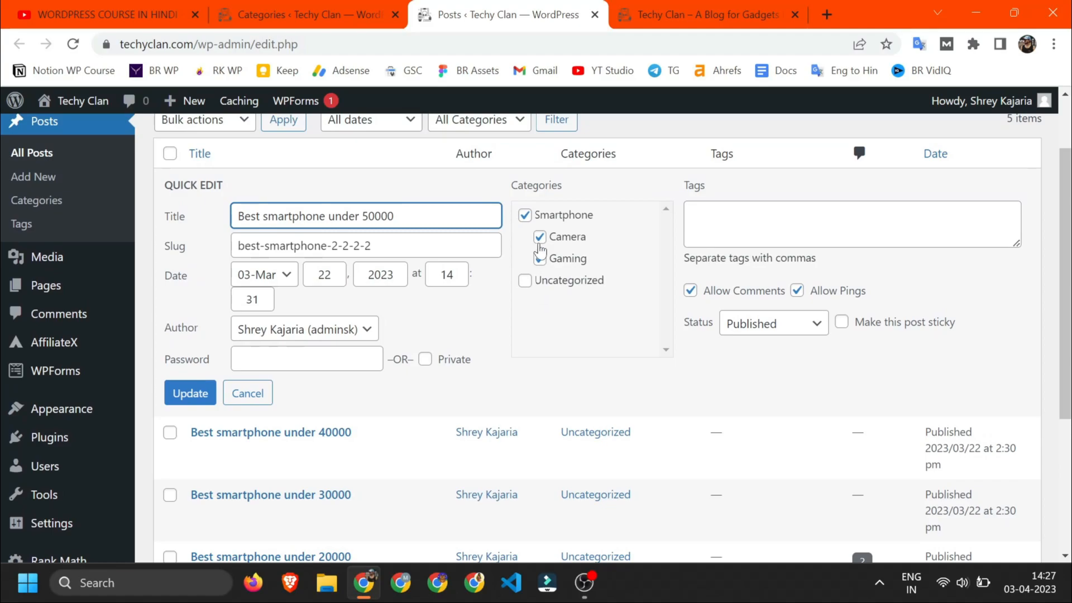
click(539, 237)
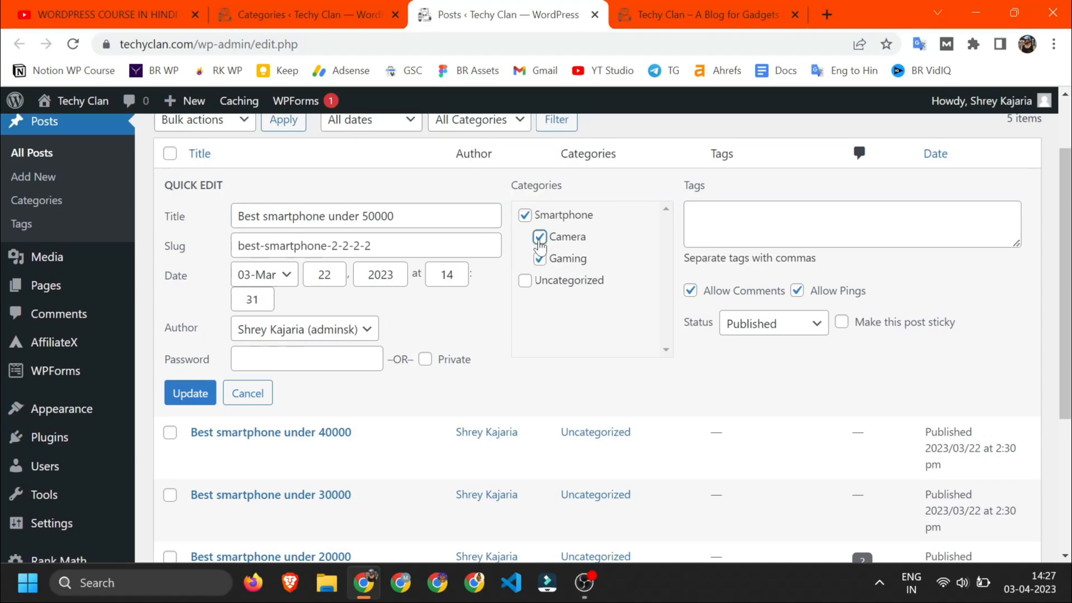
click(201, 401)
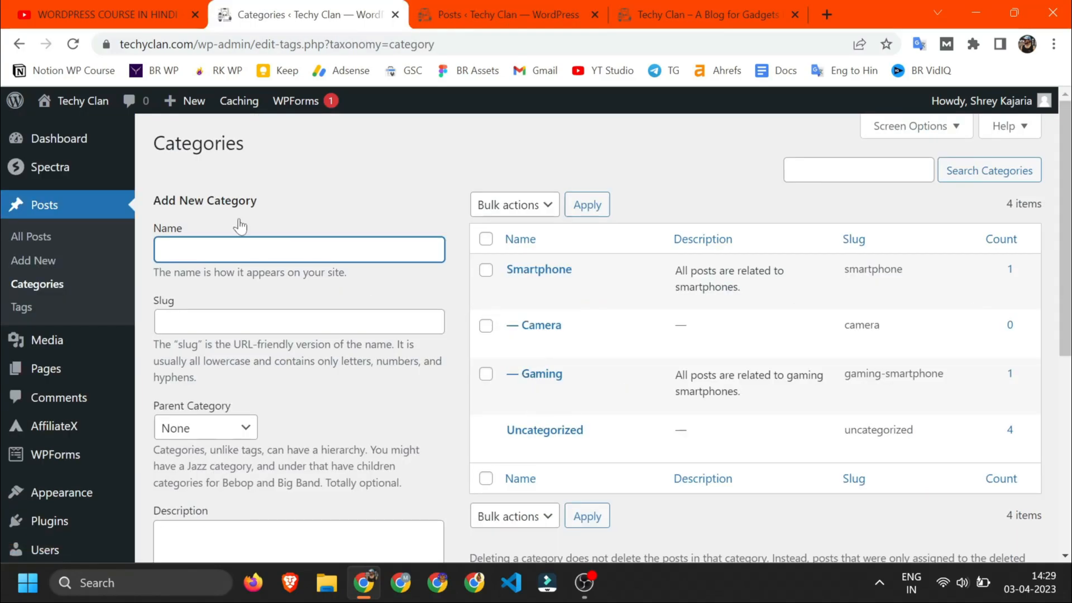
Step: Add a tag on the Tags page named Samsung Galaxy F41 with the slug Samsung-Galaxy-F41 and no description
click(28, 307)
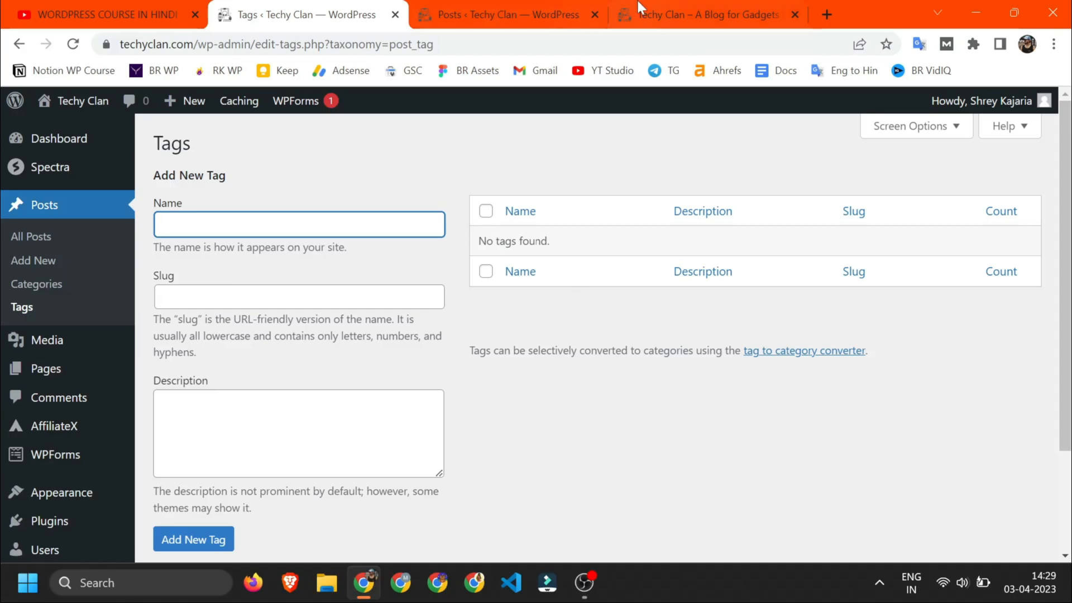
click(503, 15)
key(ctrl+shift+Tab)
text(Samsung Galaxt F41)
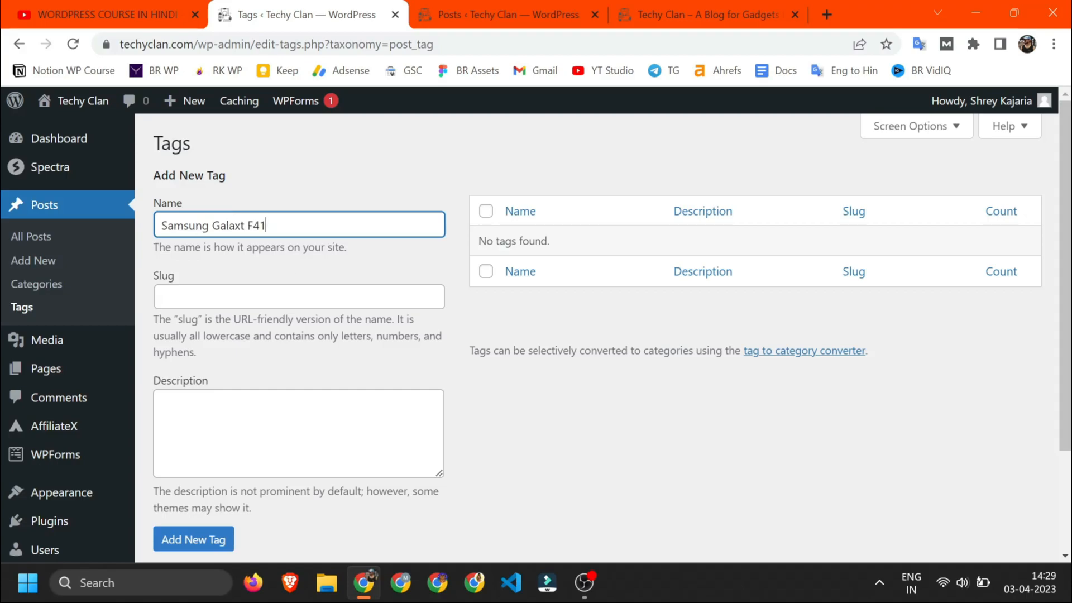
key(ctrl+a)
key(ctrl+c)
key(Tab)
key(ctrl+v)
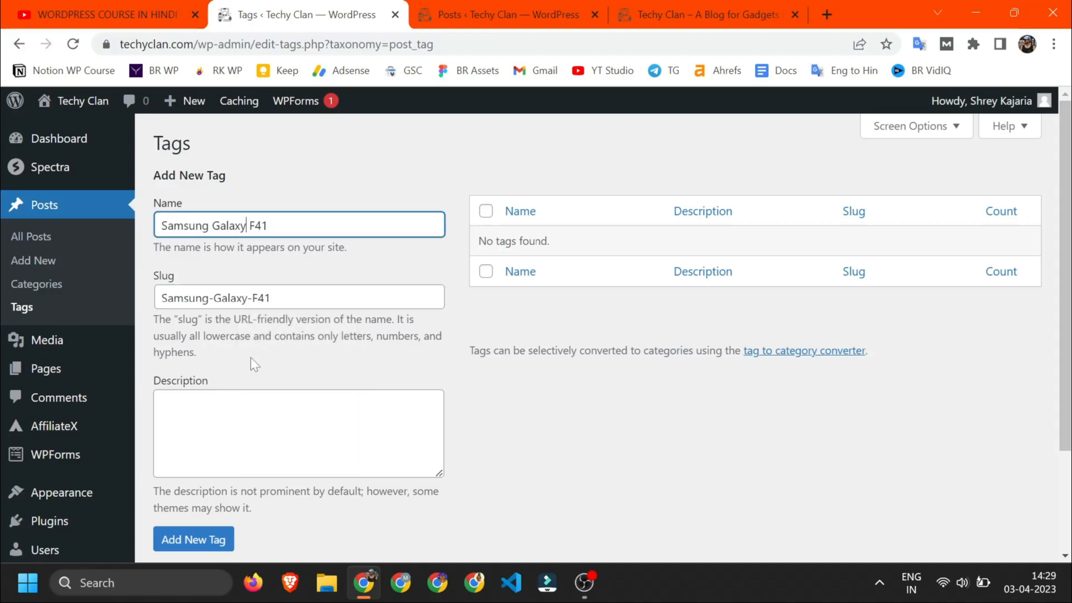
click(250, 357)
click(221, 435)
click(211, 545)
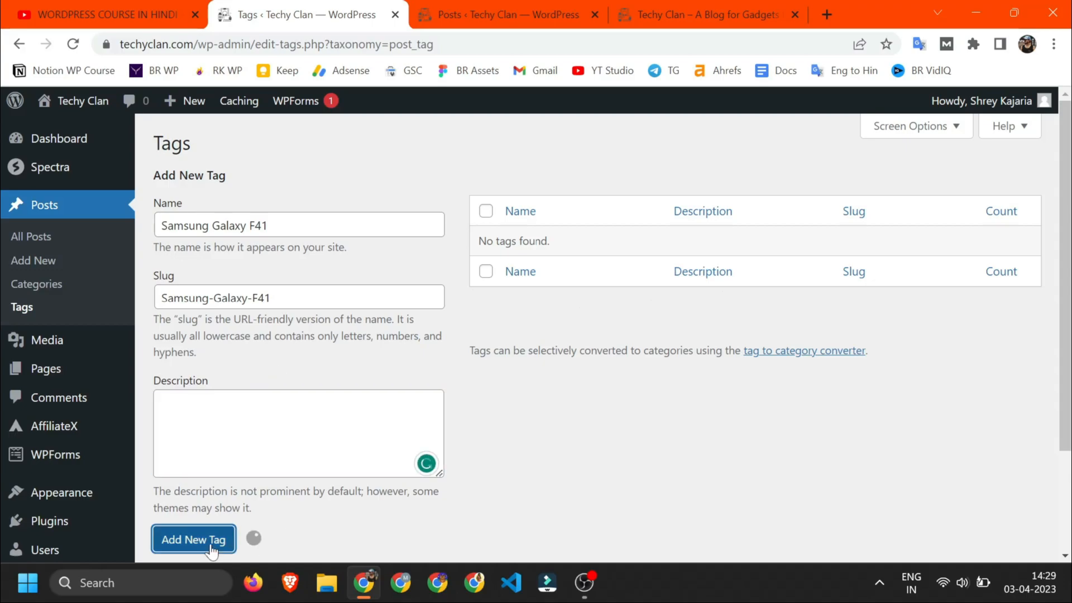
Step: View the Samsung Galaxy F41 tag's archive page in a new tab, check its URL slug and content, and close it
ctrl+click(638, 312)
click(403, 1)
drag(198, 44, 367, 44)
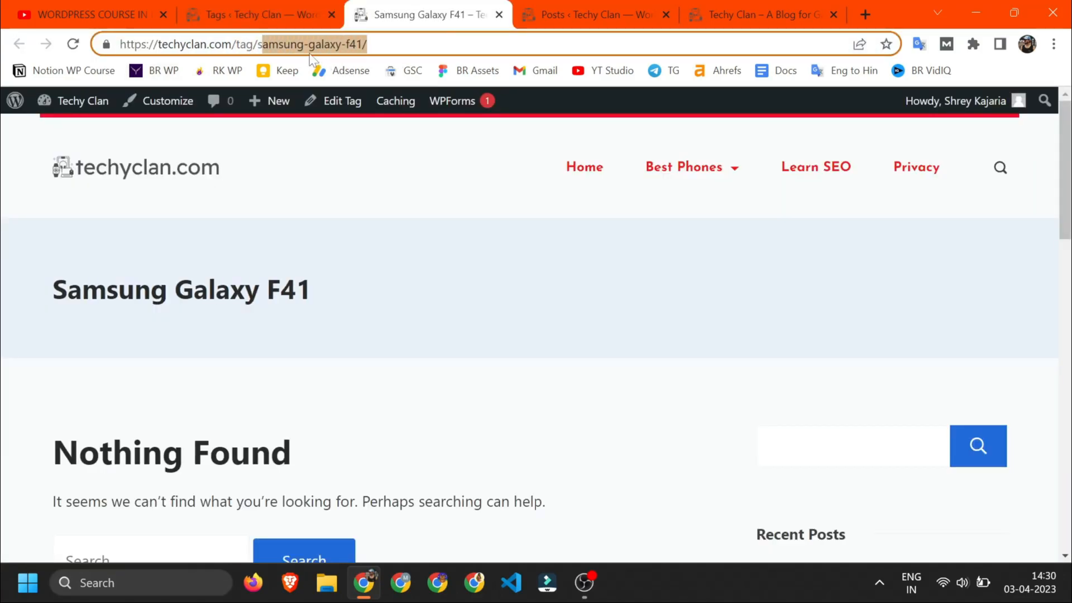
click(355, 353)
scroll(256, 324, down, 5)
scroll(305, 287, up, 5)
key(ctrl+w)
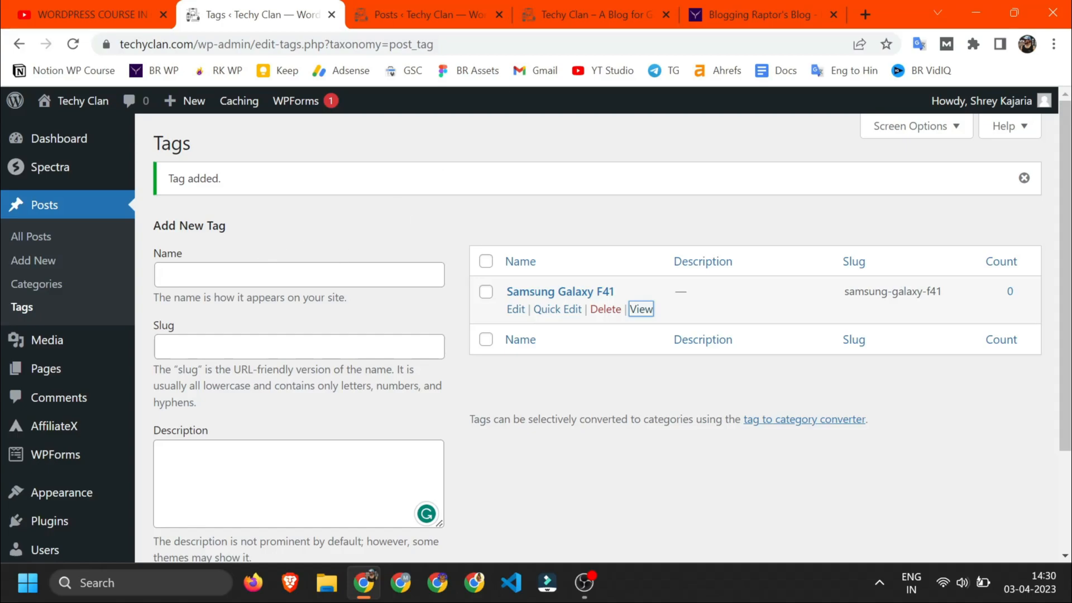
Step: Examine how the Blogging Raptor blog page groups its latest posts, SEO guides and SEO-related articles by category
click(728, 2)
scroll(618, 216, down, 8)
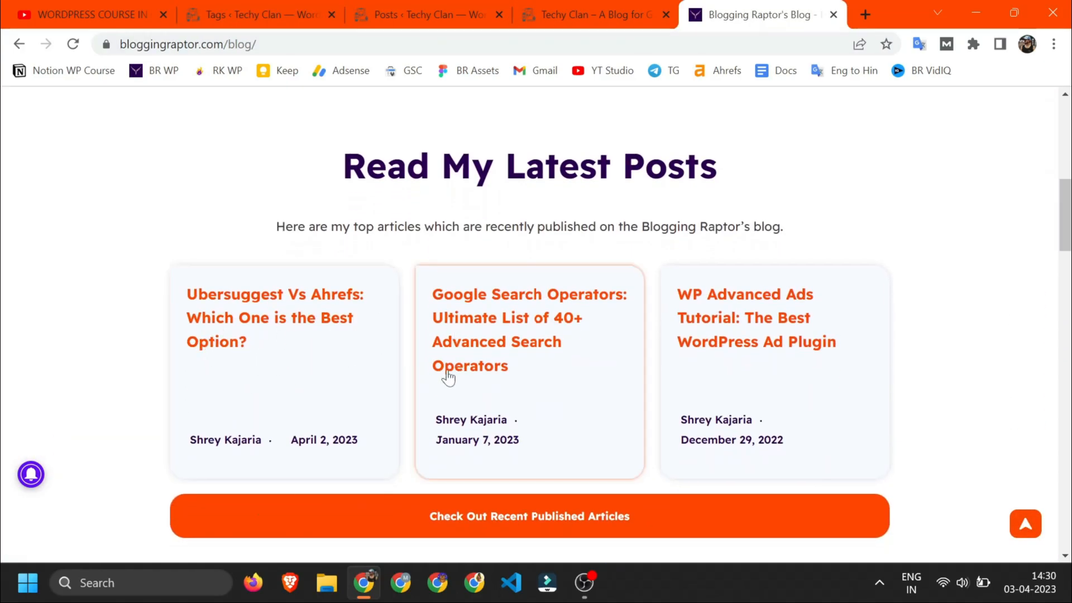
scroll(442, 335, down, 8)
double_click(492, 170)
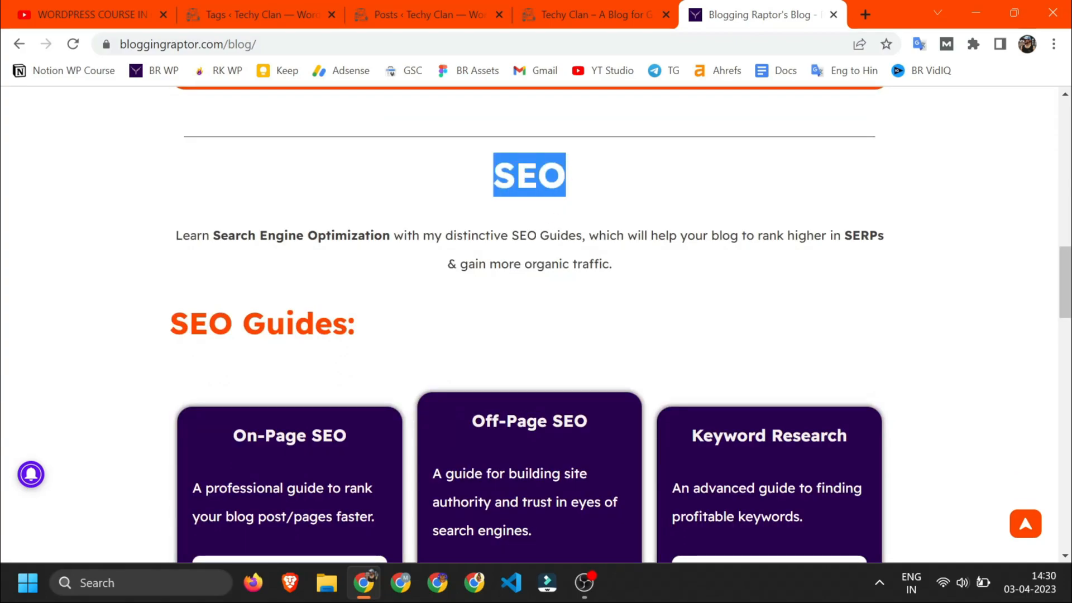
click(469, 273)
scroll(469, 272, down, 1)
scroll(491, 126, down, 3)
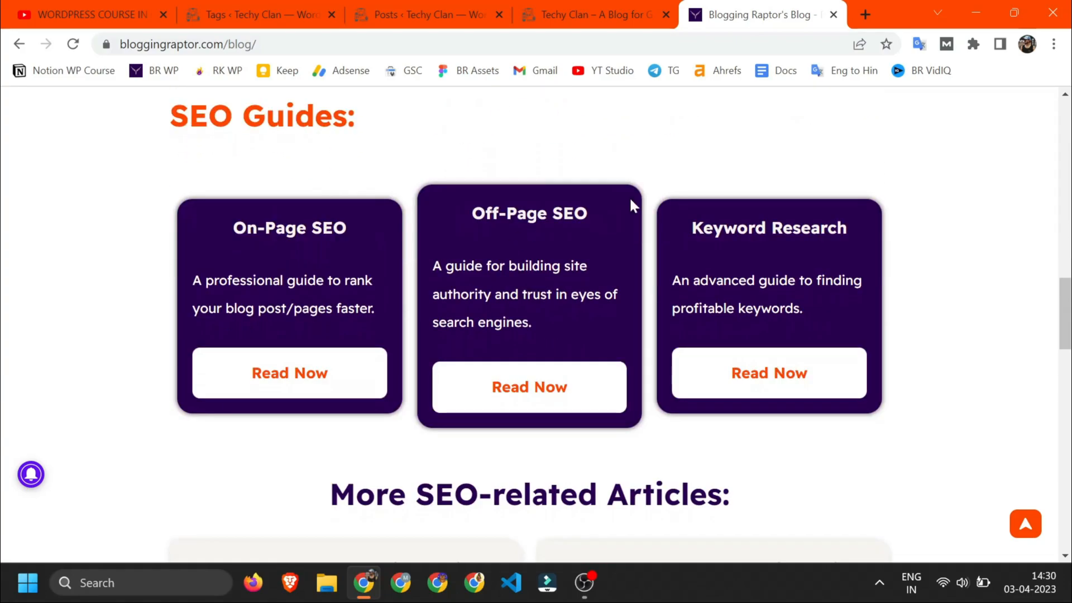
scroll(511, 359, down, 8)
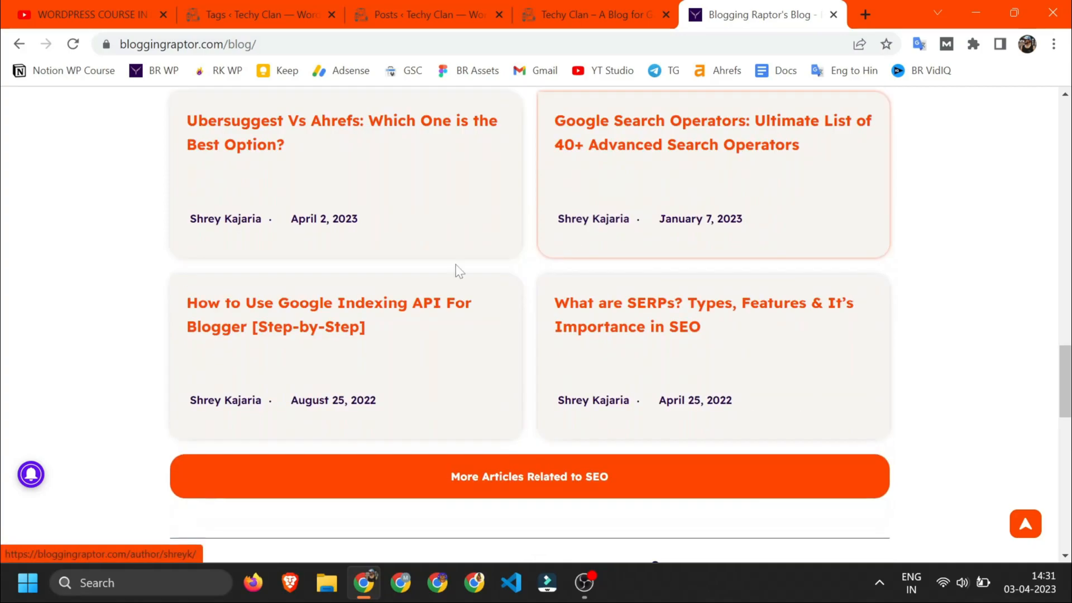
scroll(480, 290, down, 4)
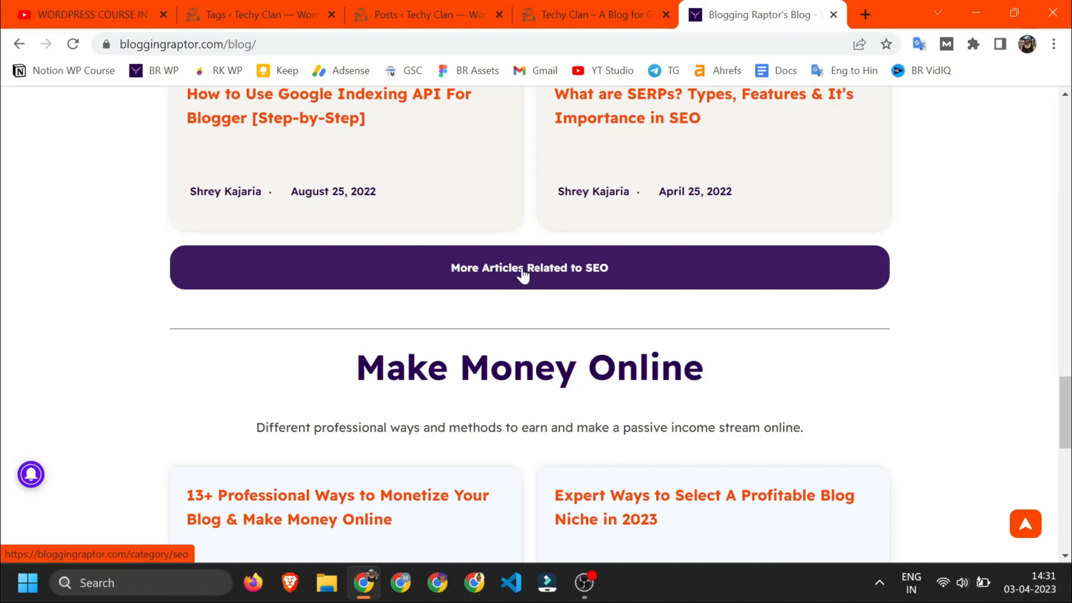
Step: Open the page with more SEO-related articles, look through the category's posts, and close it
click(522, 273)
scroll(430, 338, down, 10)
scroll(430, 337, up, 10)
click(833, 14)
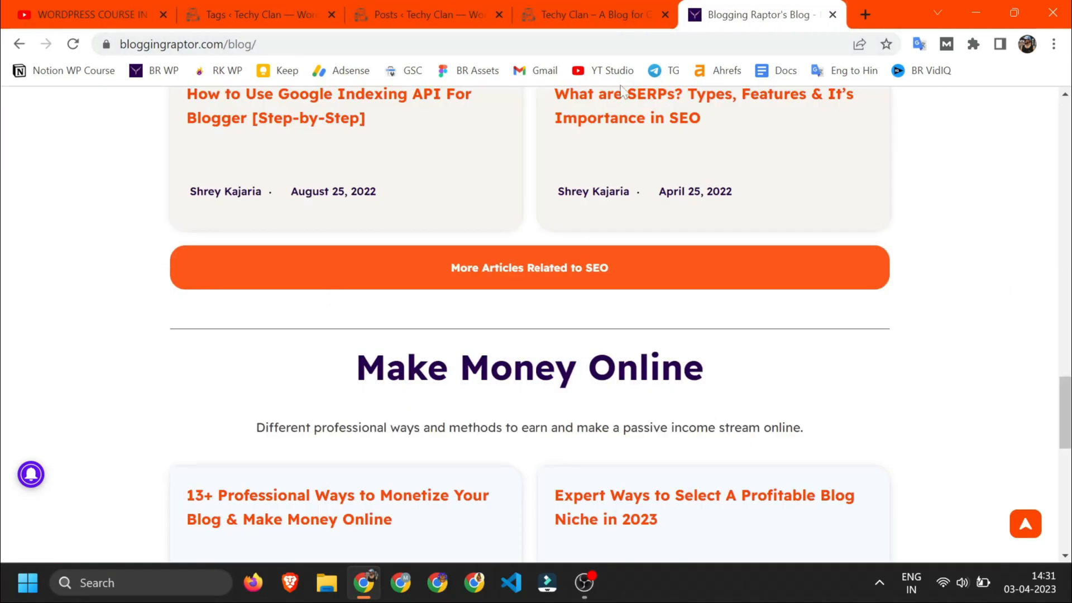
Step: Examine the Make Money Online section and the category links at the end of the blog page, and close the blog
scroll(515, 234, down, 11)
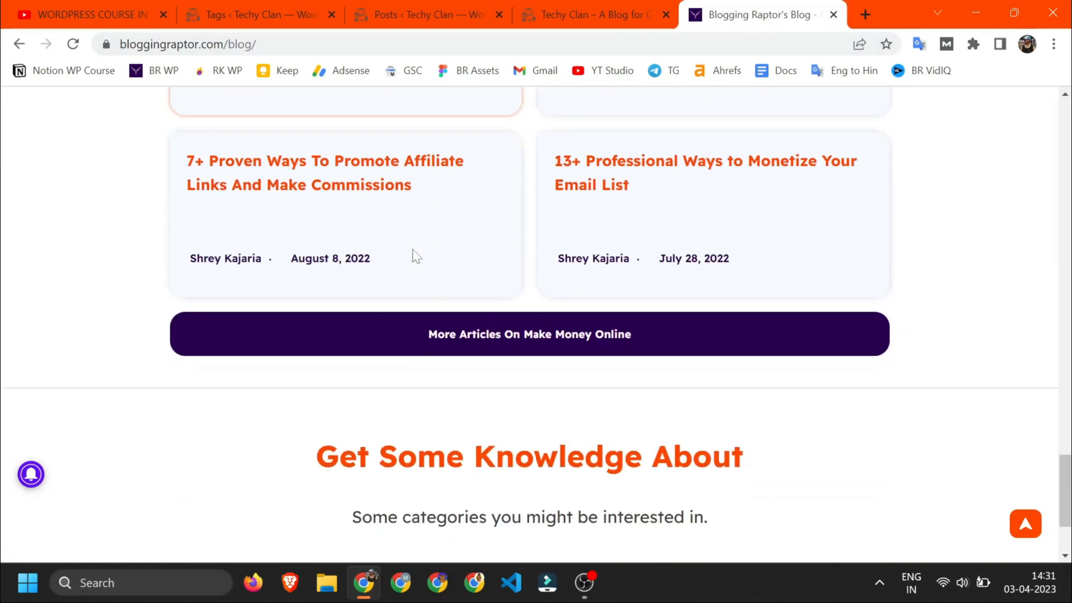
scroll(566, 368, down, 3)
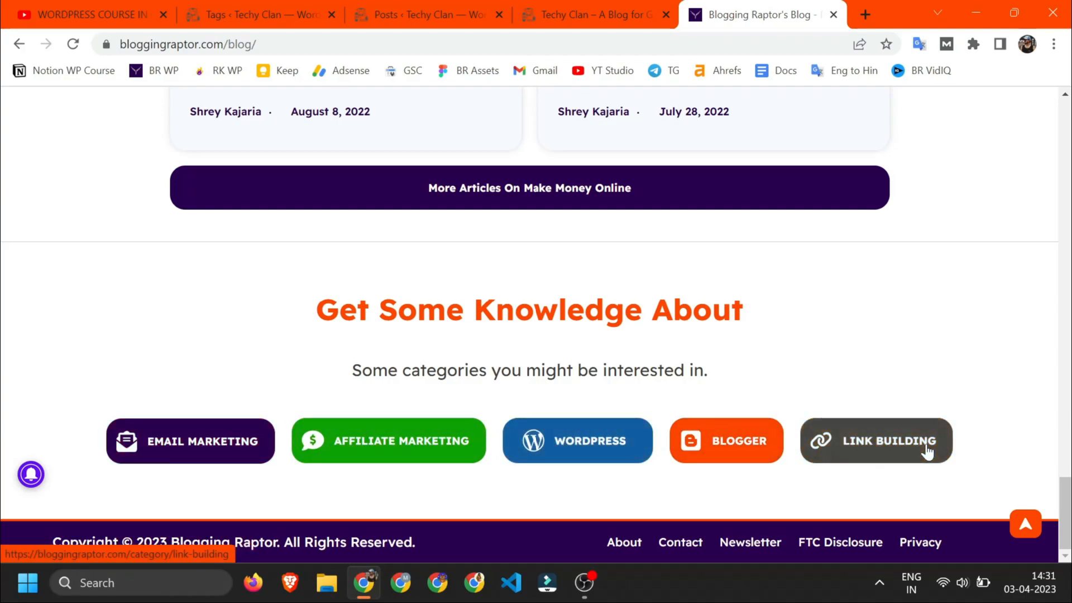
click(325, 4)
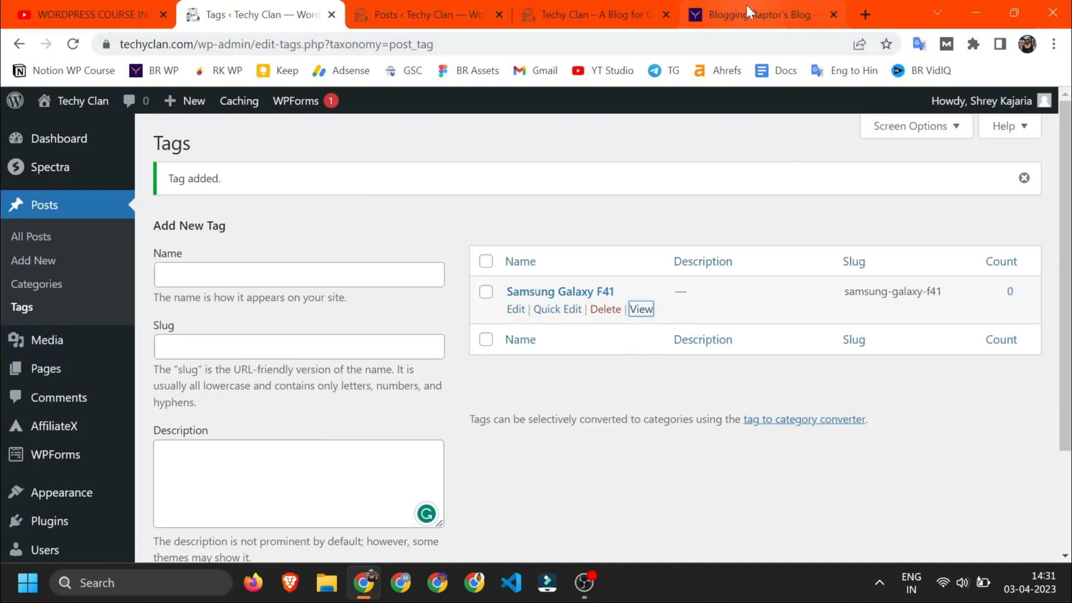
click(760, 12)
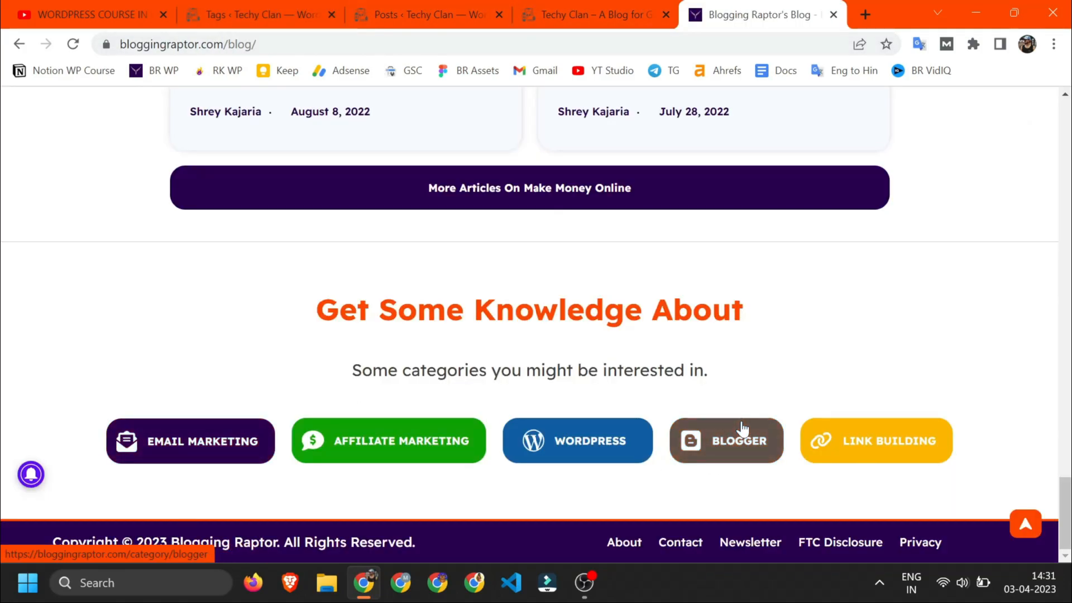
click(283, 12)
click(834, 14)
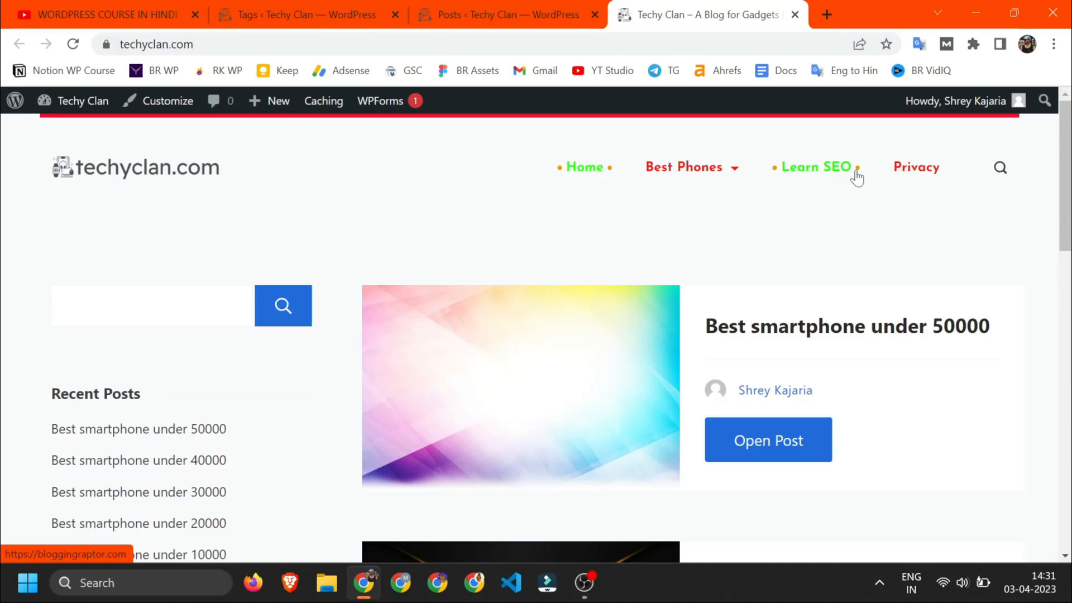
Step: Check the navigation menu on the Techy Clan homepage and the Tags page, and switch to the WordPress course playlist on YouTube
mouse_move(691, 185)
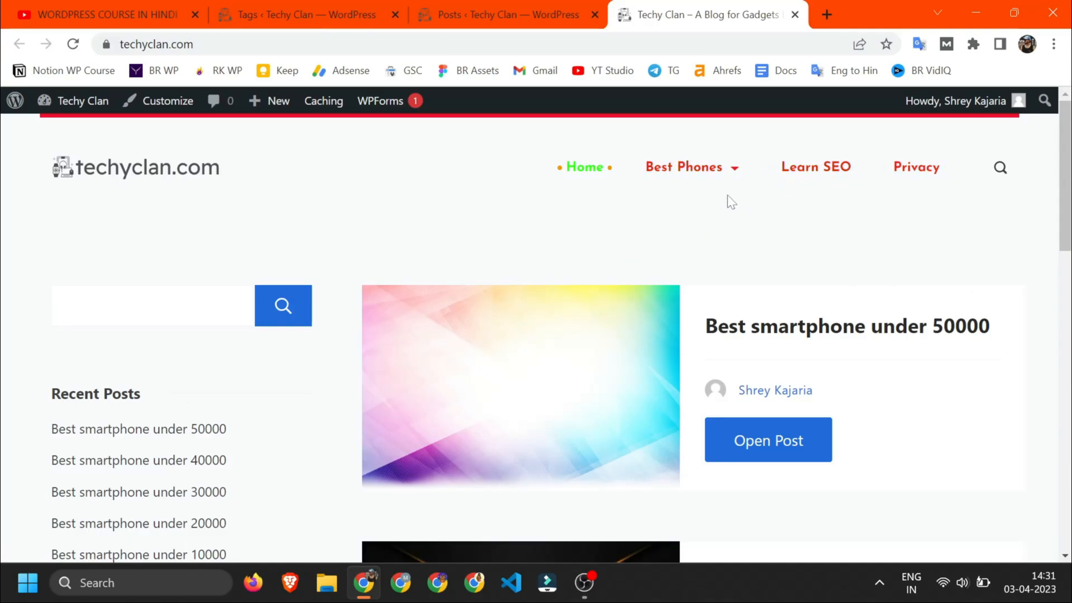
click(326, 8)
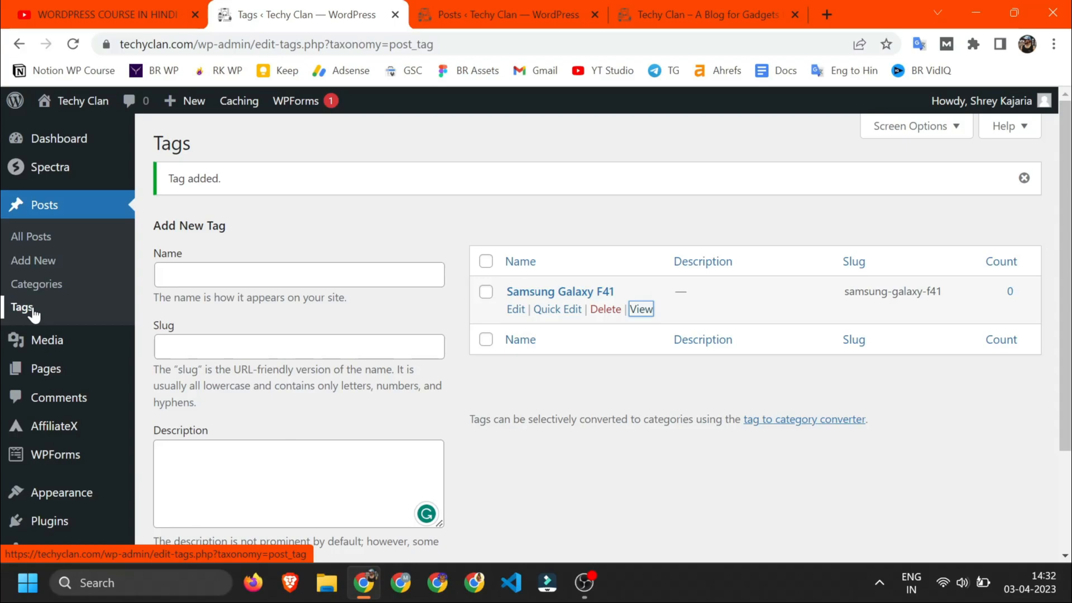
click(78, 8)
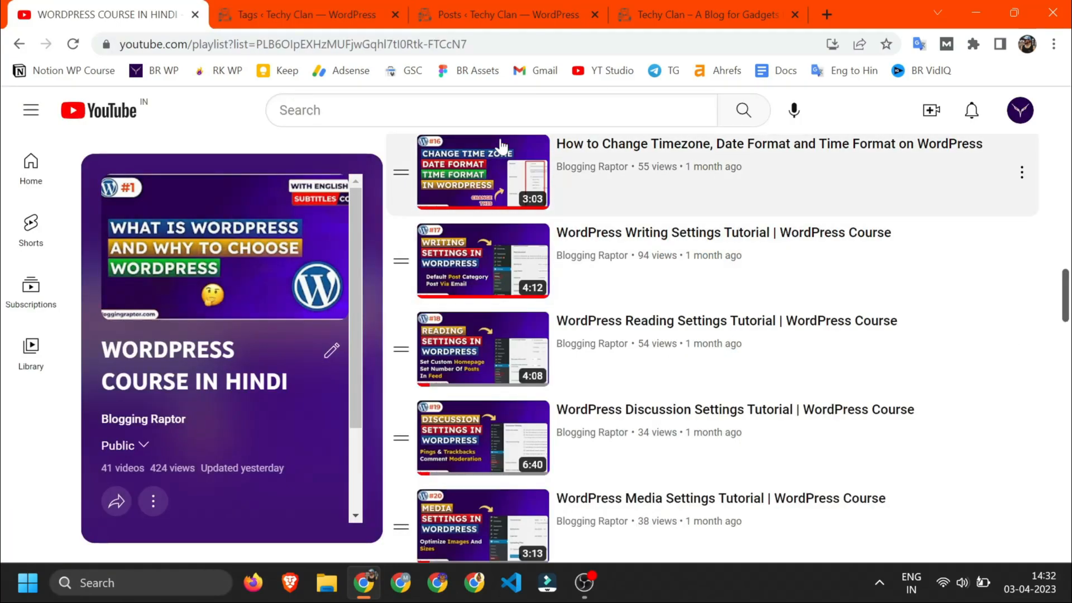